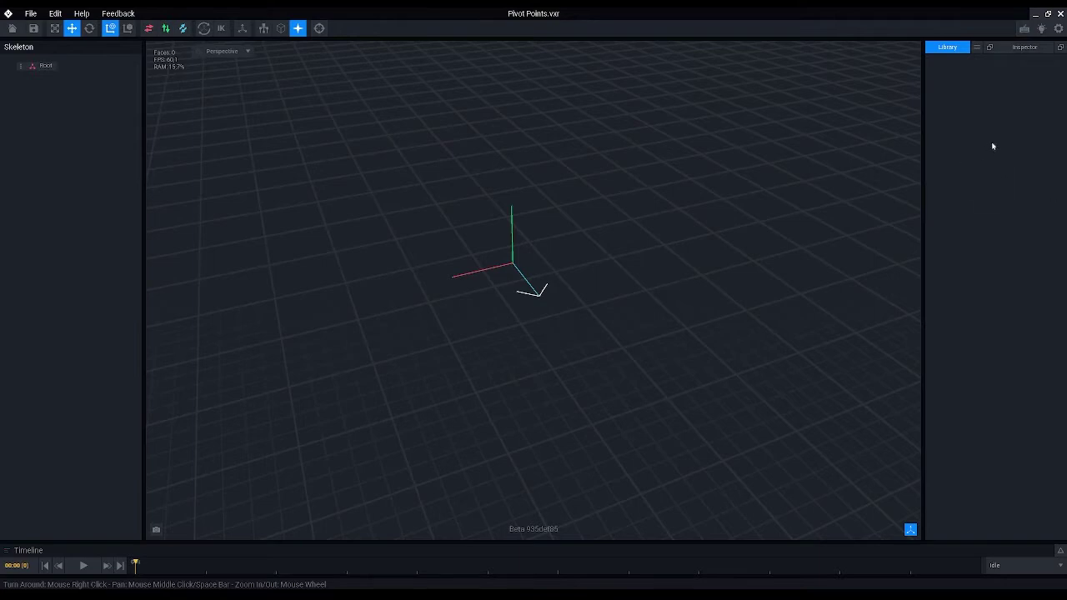
Create a new voxel model named Pivot Test 0 in the library
left_click(976, 48)
left_click(992, 65)
left_click(527, 319)
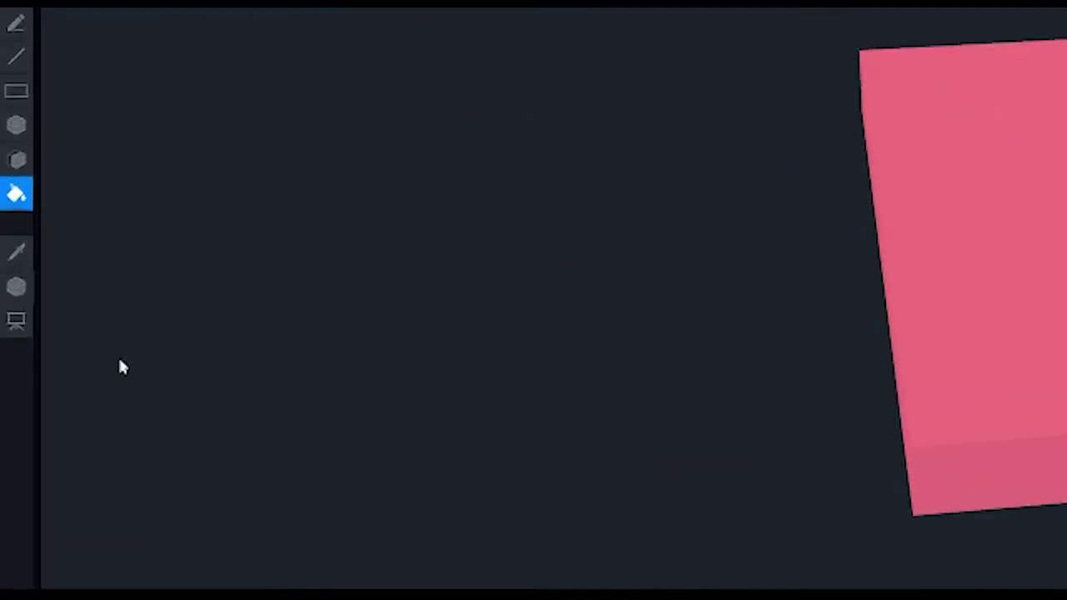
Try moving the Pivot Test 0 model's pivot point along each of its three axes, and undo the moves
left_click(43, 307)
right_click_drag(514, 240, 513, 240)
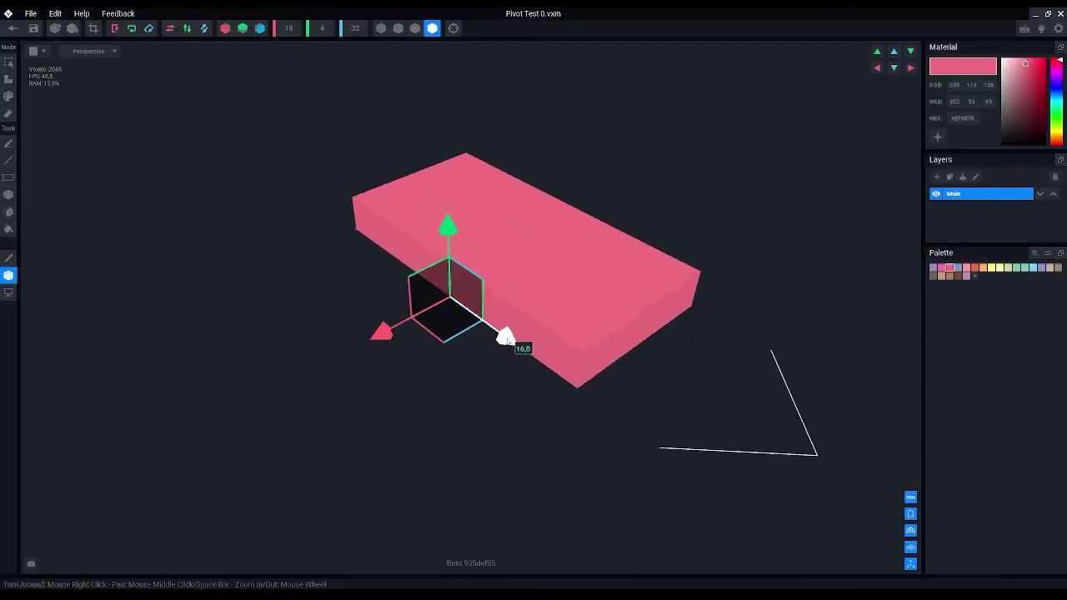
mouse_move(450, 226)
left_mouse_down()
mouse_move(450, 185)
mouse_move(446, 210)
left_mouse_up()
mouse_move(379, 313)
left_mouse_down()
mouse_move(452, 288)
mouse_move(385, 313)
left_mouse_up()
mouse_move(516, 325)
left_mouse_down()
mouse_move(527, 334)
mouse_move(501, 317)
left_mouse_up()
key("ctrl+z")
key("ctrl+z")
key("ctrl+z")
Try raising the model's pivot point 2 voxels along the vertical axis, and lower it back to the base
left_click_drag(451, 224, 465, 206)
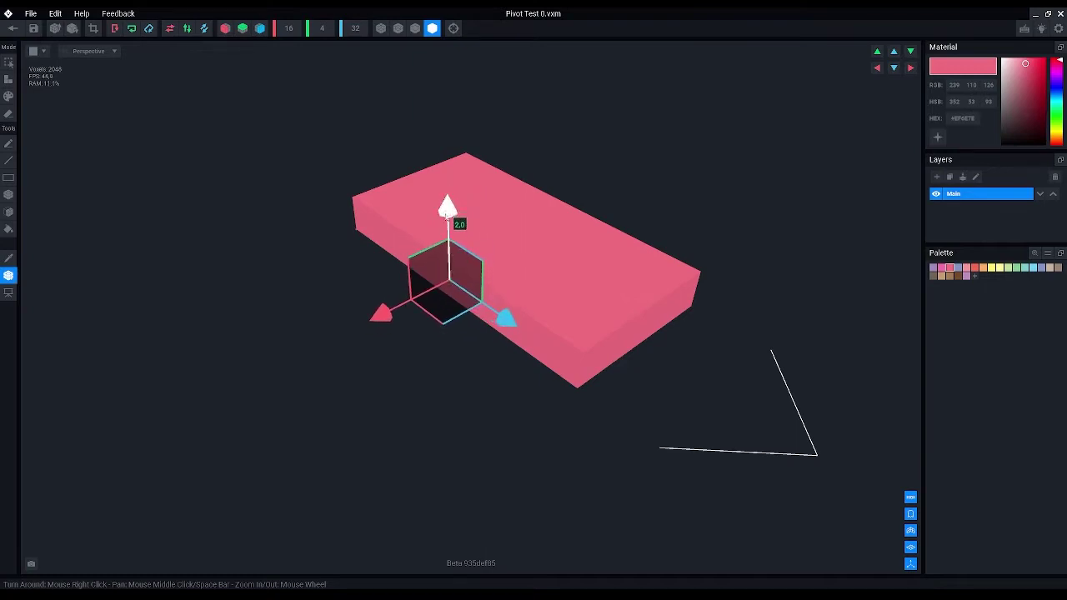
mouse_move(448, 216)
left_mouse_down()
mouse_move(449, 197)
mouse_move(451, 235)
left_mouse_up()
right_click_drag(451, 234, 425, 248)
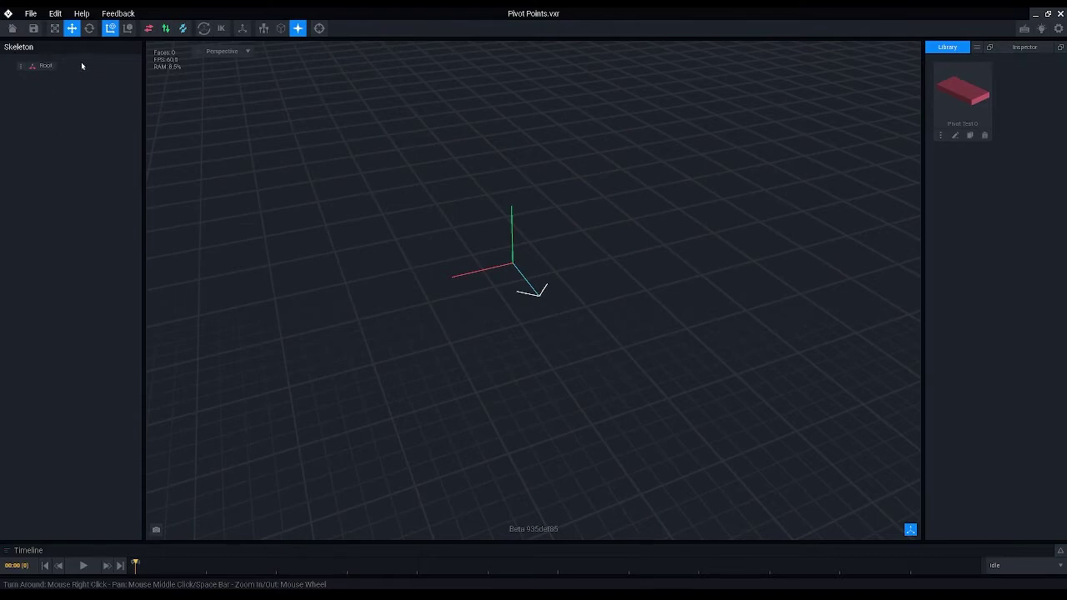
Add a node named Pivot Test 0 under Root and attach the Pivot Test 0 model to it
right_click(30, 68)
left_click(46, 75)
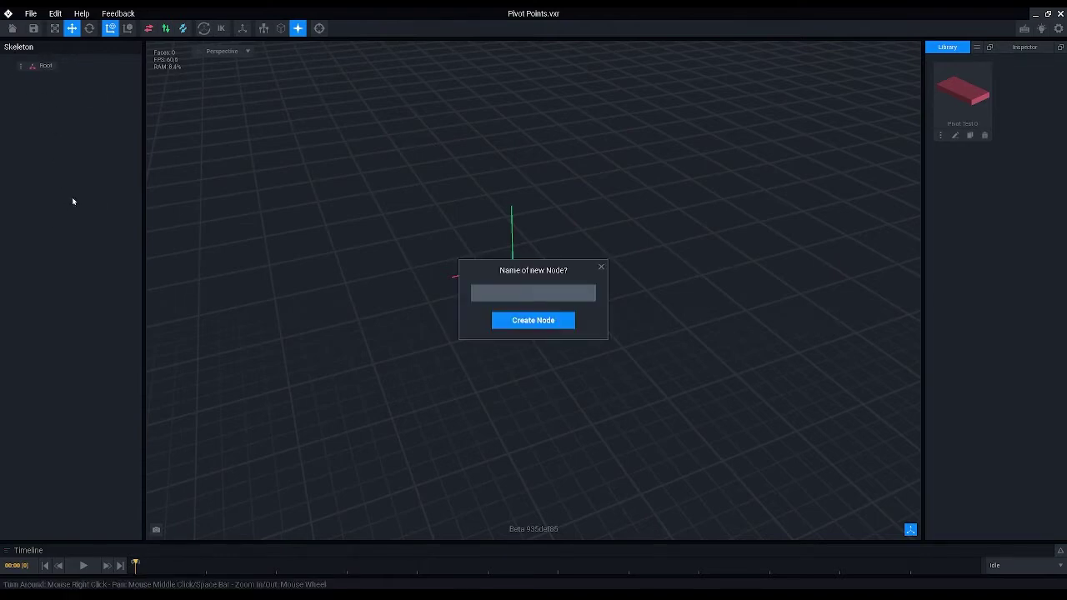
type("PivotTest0")
key("Return")
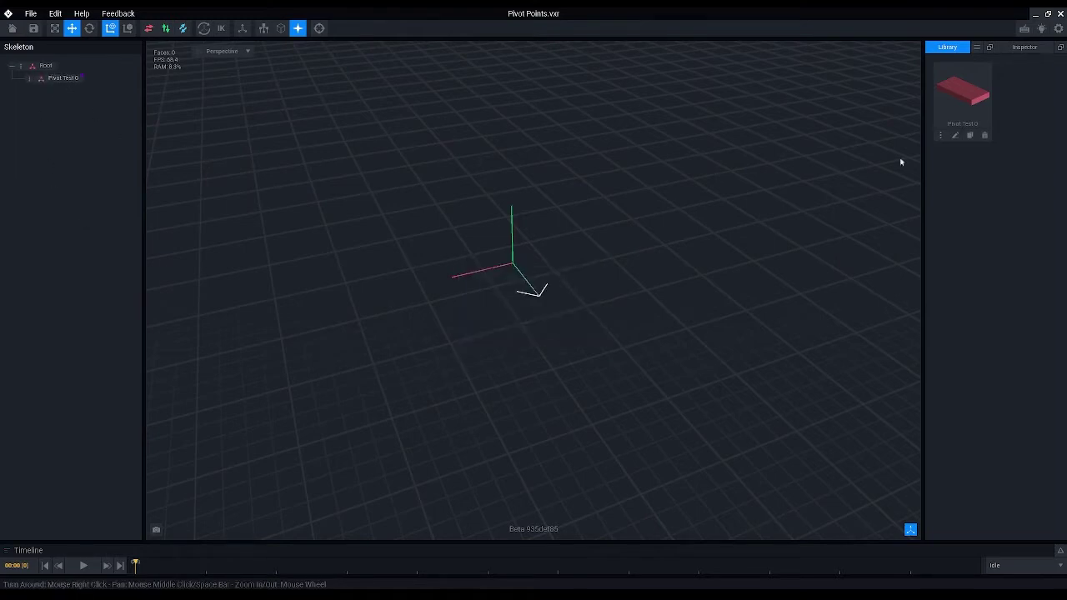
left_click_drag(958, 104, 67, 79)
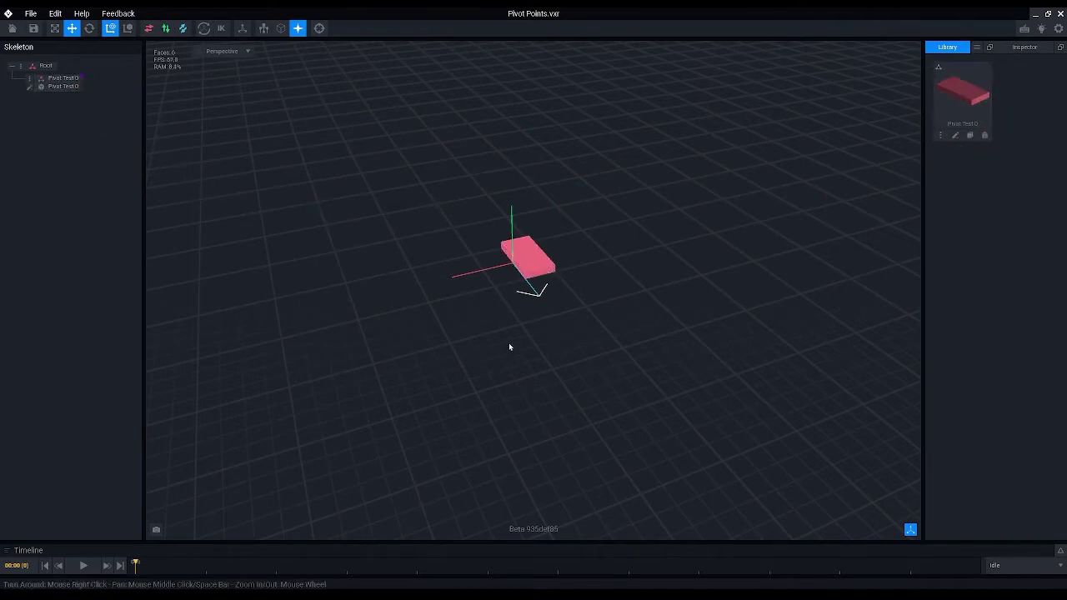
Try rotating the Pivot Test 0 node around its pivot point at the middle of the block's long bottom edge
scroll(538, 287, "up", 4)
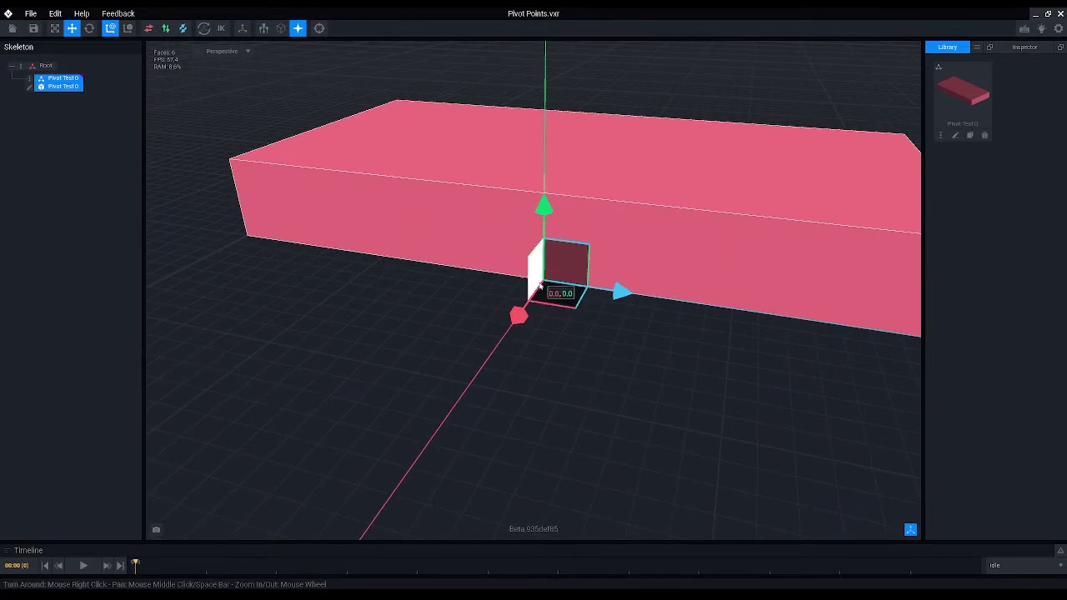
scroll(540, 285, "down", 5)
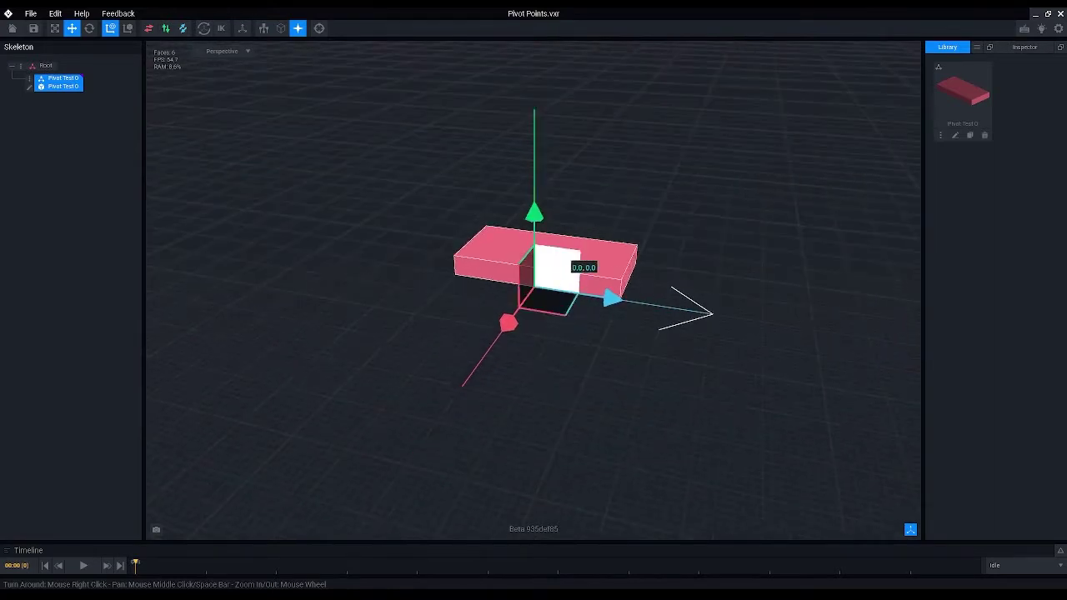
right_click_drag(571, 265, 562, 253)
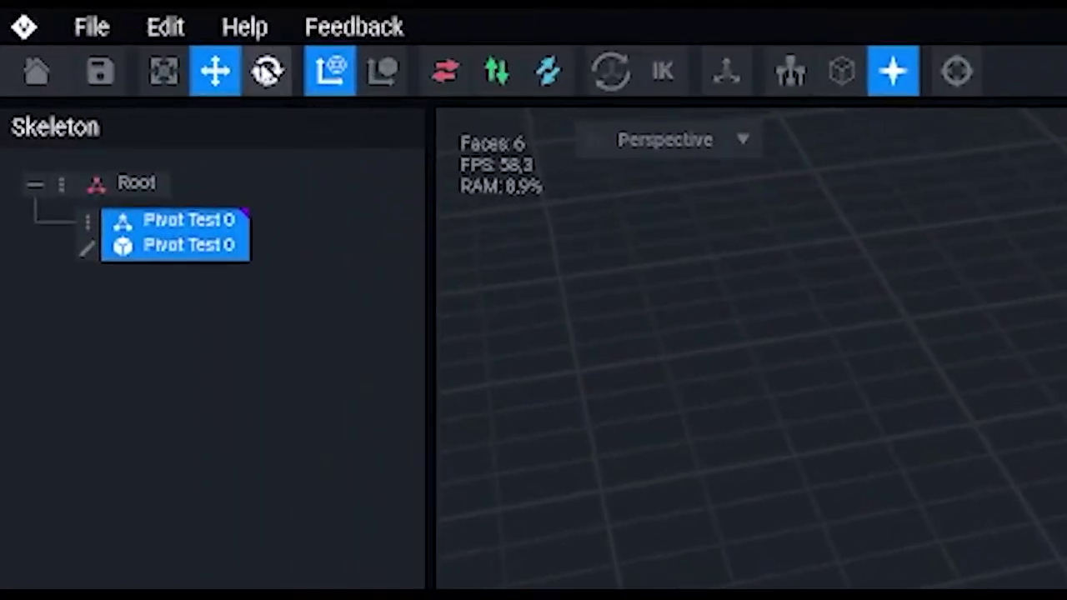
left_click(268, 74)
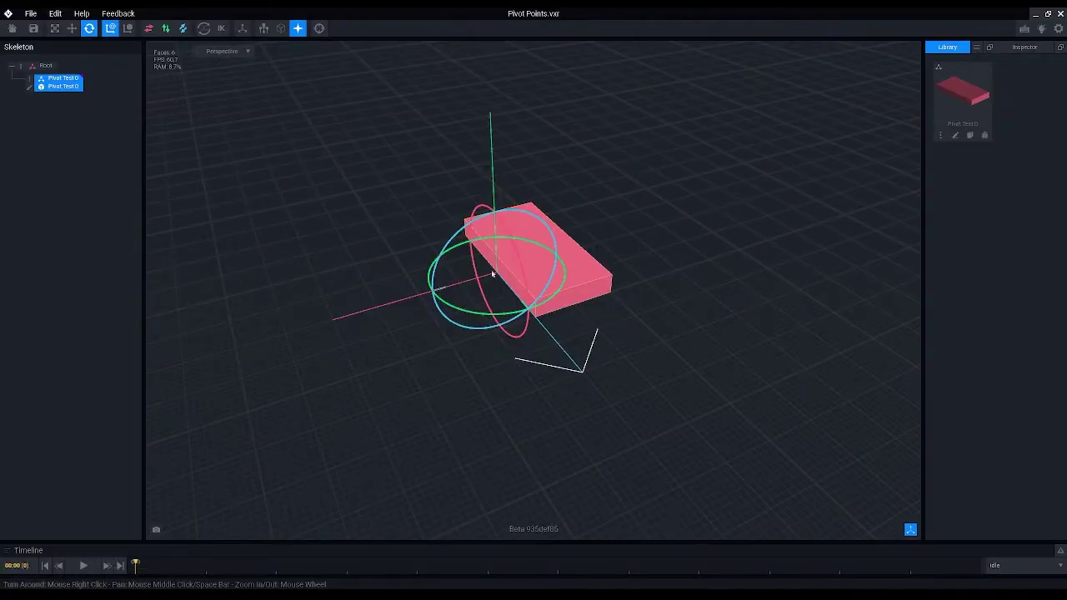
right_click_drag(496, 274, 495, 271)
left_click_drag(470, 219, 512, 229)
scroll(501, 275, "up", 5)
right_click_drag(500, 280, 500, 277)
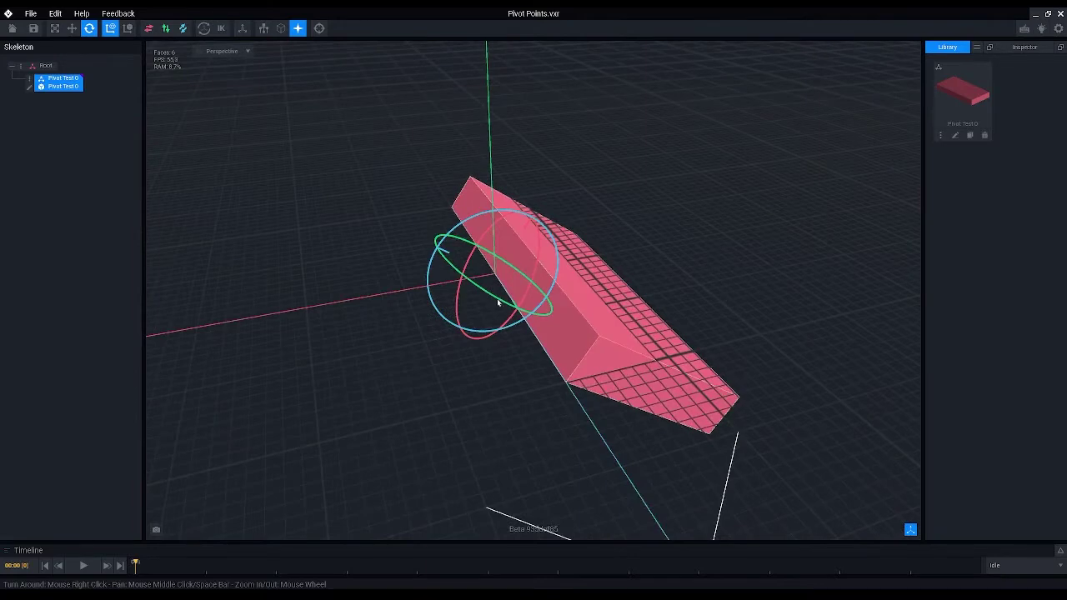
left_click_drag(498, 302, 425, 223)
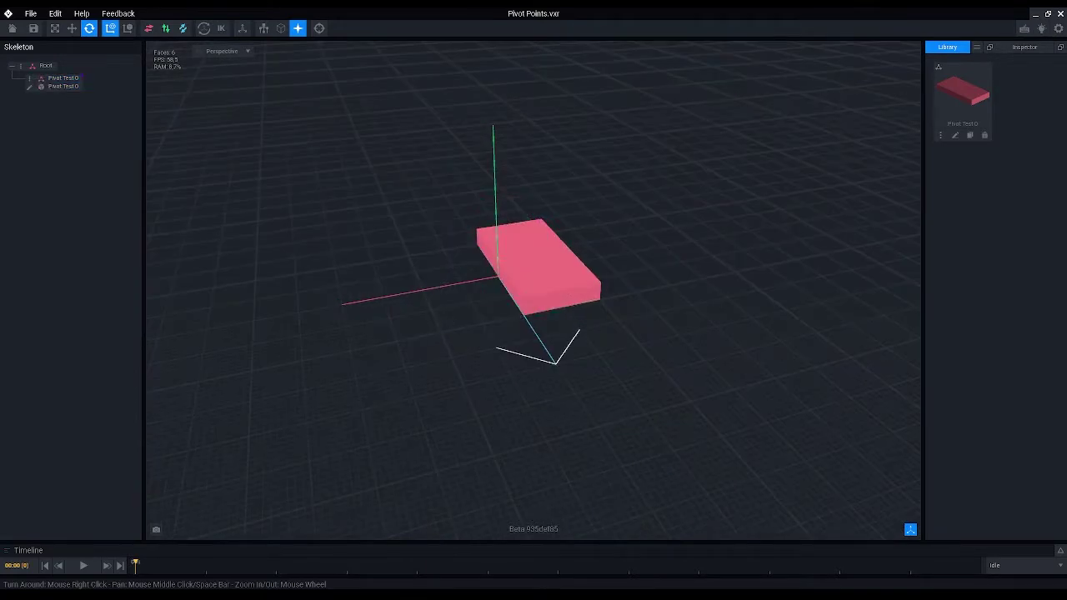
Move the Pivot Test 0 node along the X axis to -16
middle_click_drag(488, 242, 480, 333)
scroll(481, 335, "down", 3)
right_click_drag(523, 332, 523, 333)
left_click(522, 332)
left_click(71, 28)
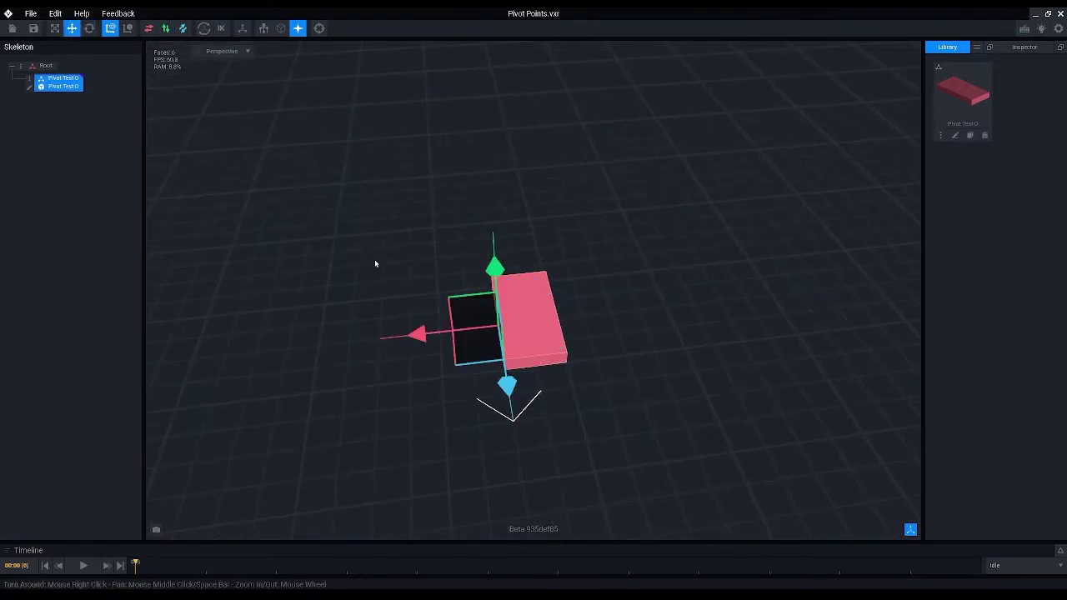
left_click_drag(417, 335, 482, 331)
middle_click_drag(529, 380, 496, 383)
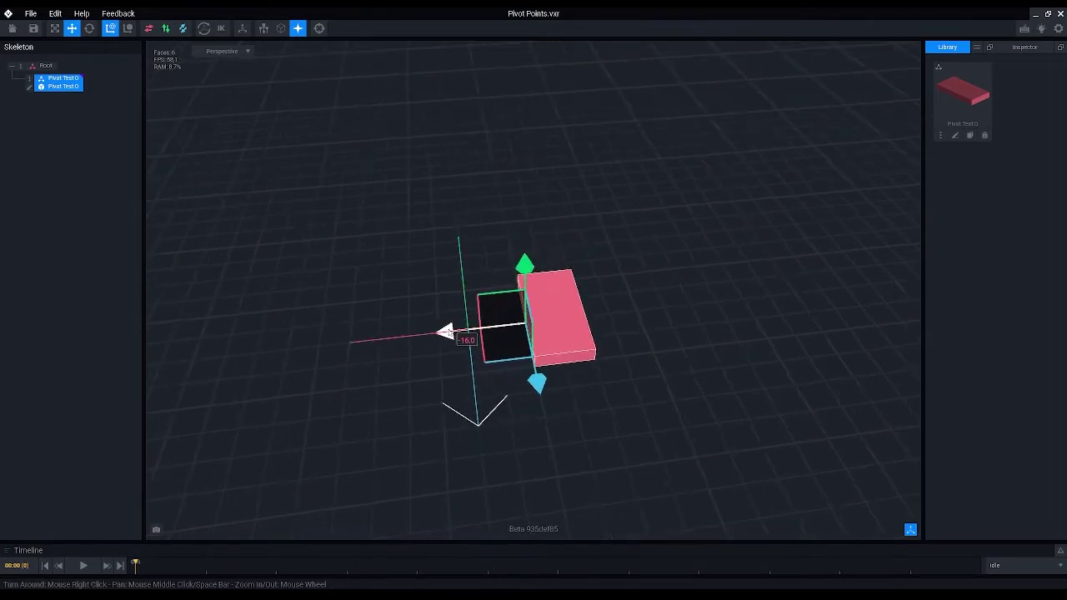
Clone the Pivot Test 0 node as Pivot Test 1 and move the copy along the X axis to the origin's other side
left_click(29, 78)
left_click(71, 128)
left_click(532, 320)
left_click_drag(445, 331, 263, 350)
right_click_drag(366, 325, 440, 321)
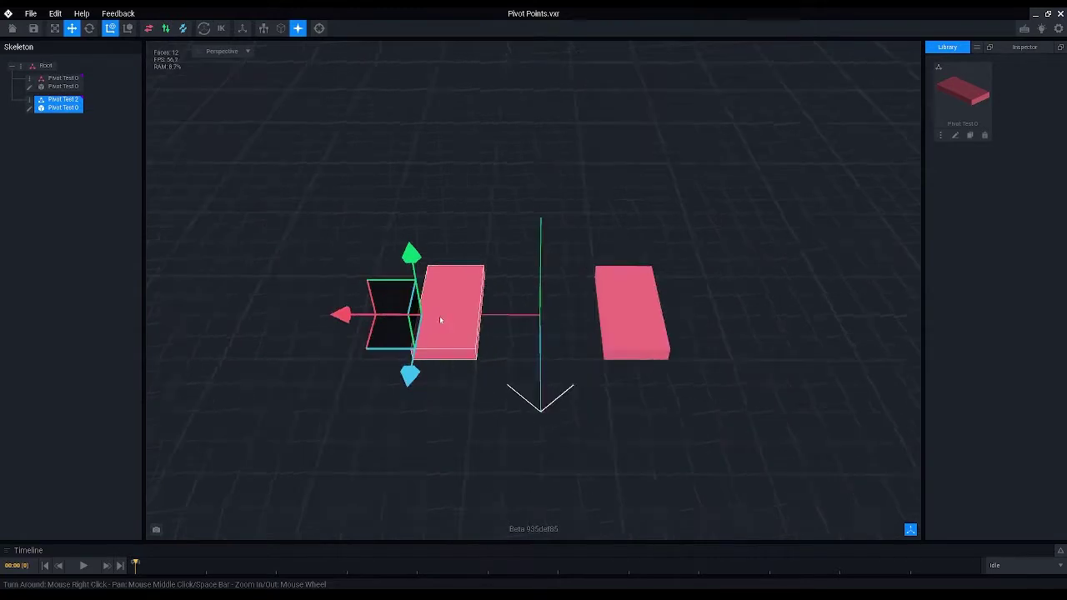
Clone the Pivot Test 0 model in the library as Pivot Test 1
left_click(968, 136)
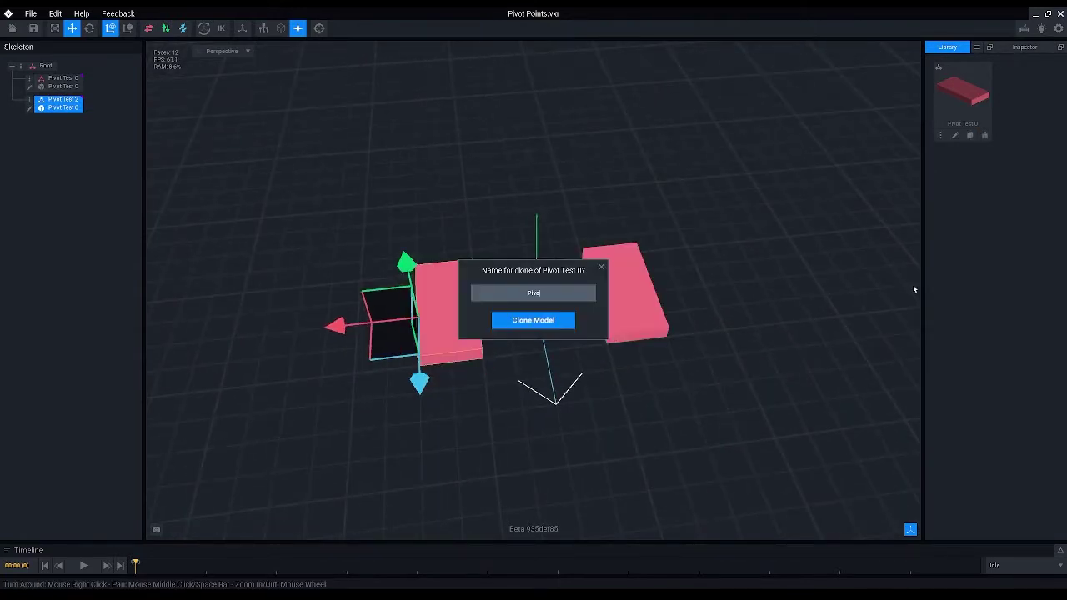
type("3")
key("Return")
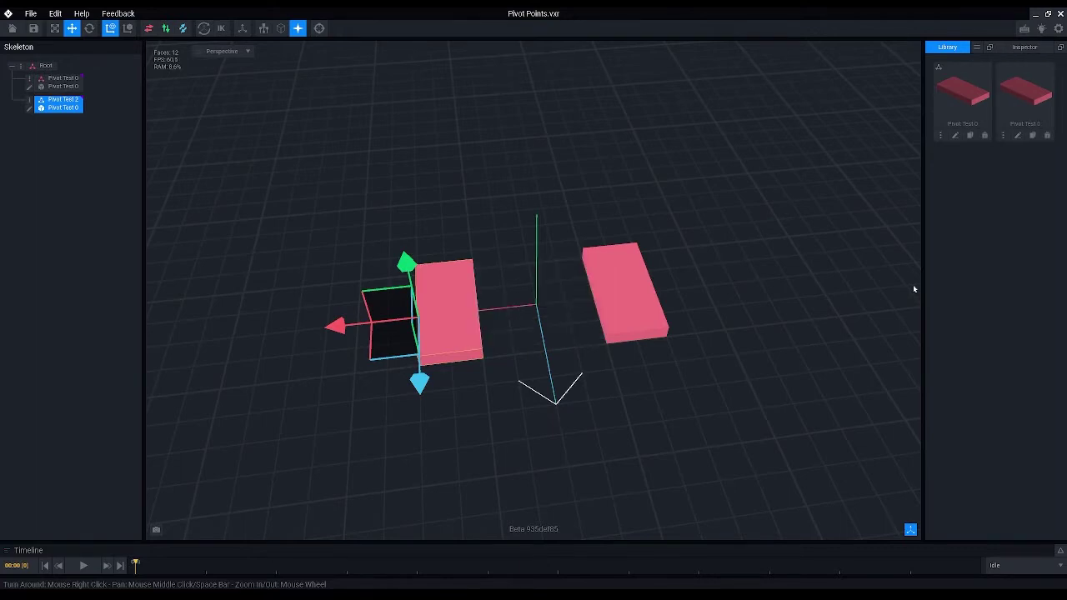
Open the Pivot Test 1 model for editing and move its pivot point along the Z axis to the block's front corner
left_click(1017, 135)
left_click(8, 275)
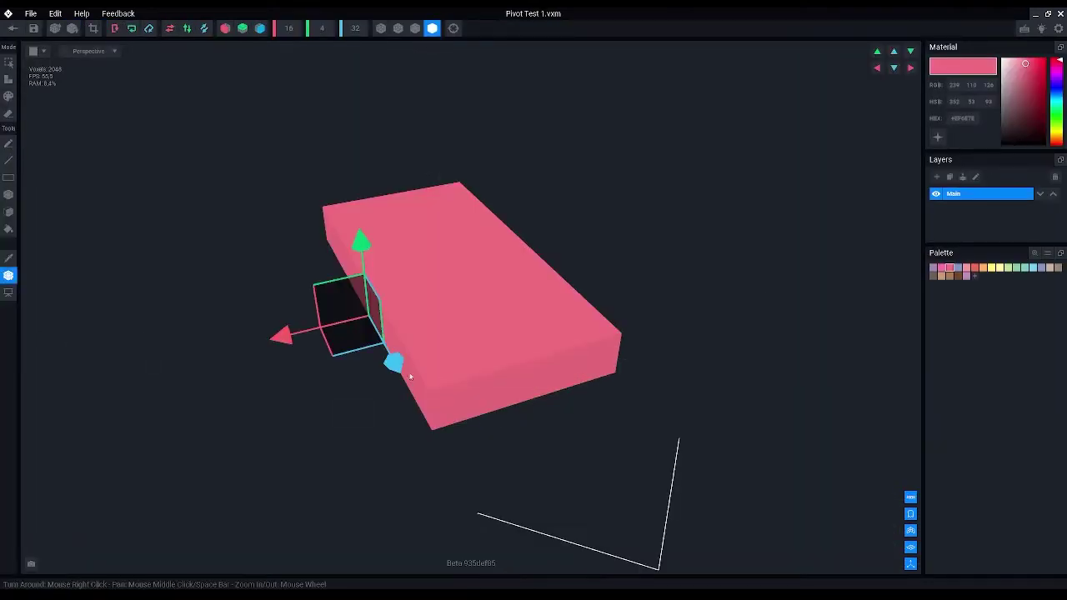
right_click_drag(417, 372, 477, 372)
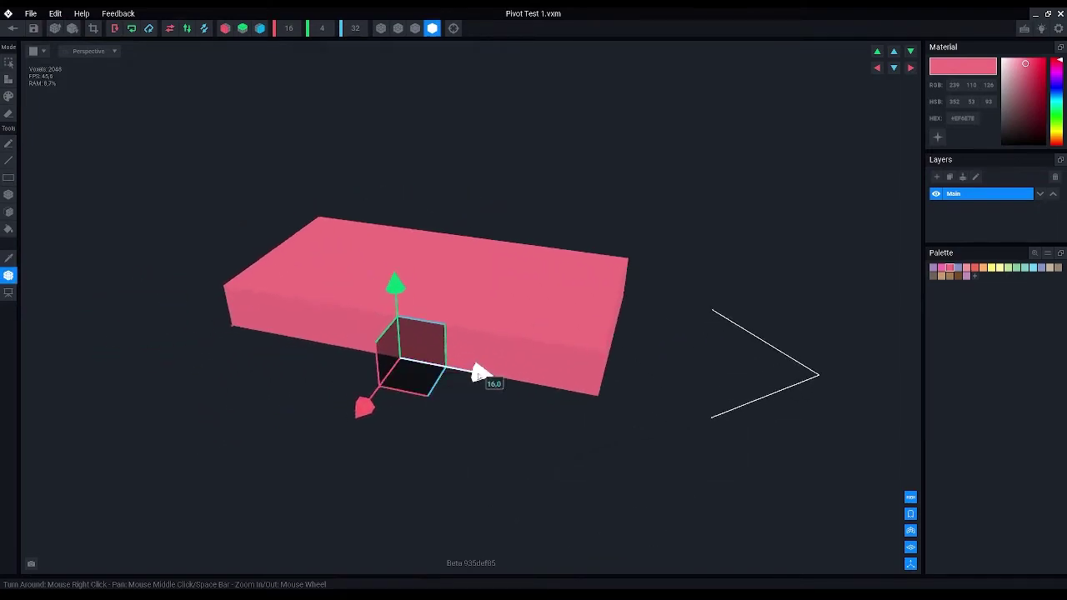
left_click_drag(476, 372, 694, 404)
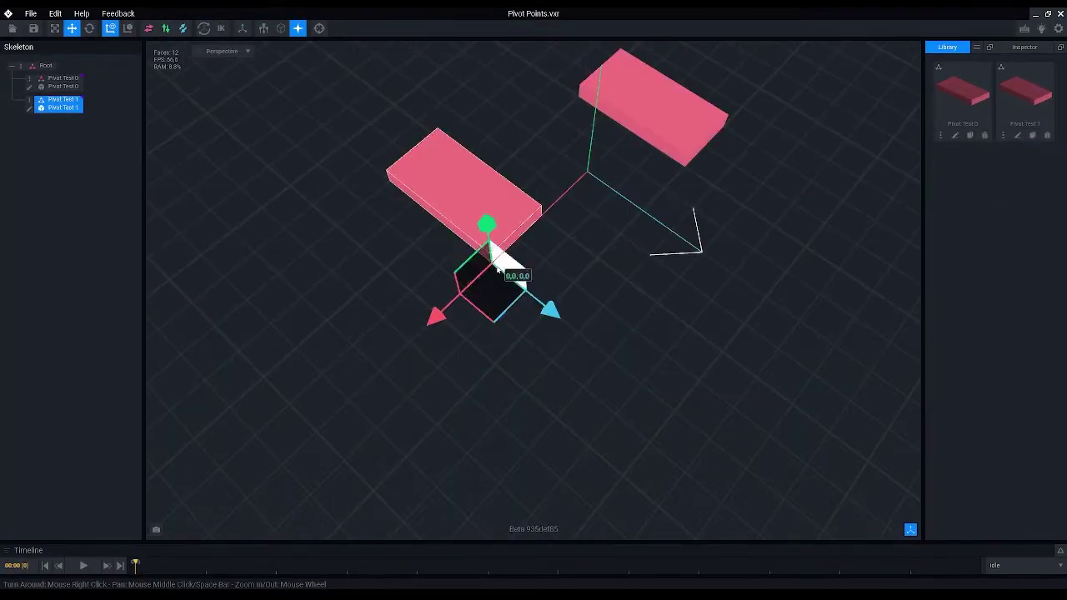
Try rotating the Pivot Test 1 node, undo it, and try rotating Pivot Test 0 to compare their pivot points
left_click(628, 133)
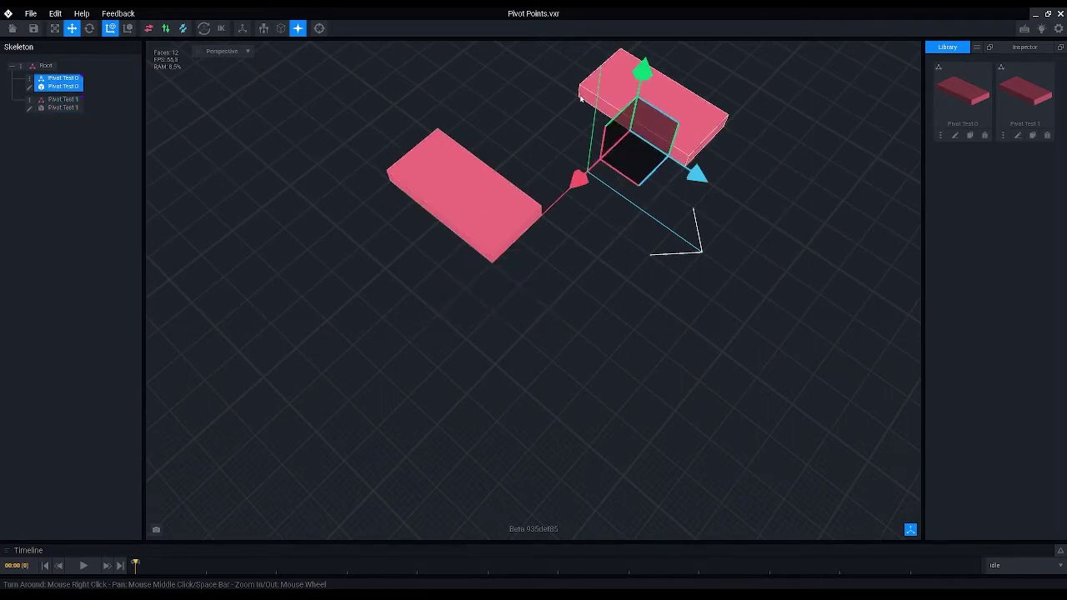
right_click_drag(679, 159, 606, 267)
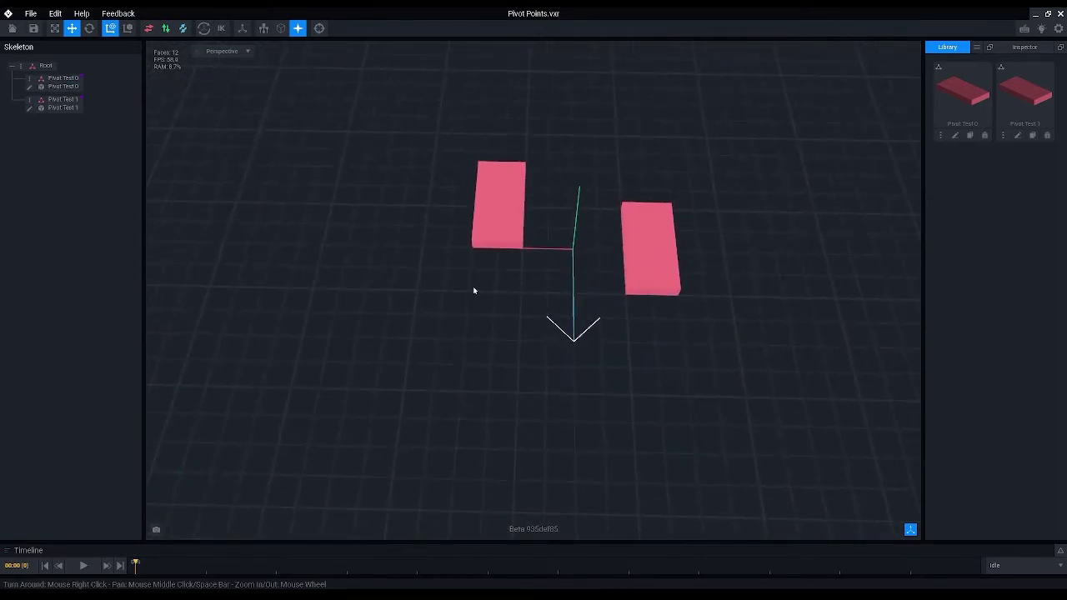
key("e")
left_click(492, 198)
mouse_move(509, 302)
left_mouse_down()
mouse_move(423, 314)
mouse_move(353, 214)
mouse_move(520, 169)
mouse_move(526, 312)
mouse_move(397, 281)
mouse_move(450, 192)
mouse_move(556, 269)
mouse_move(499, 308)
left_mouse_up()
key("ctrl+z")
left_click(674, 280)
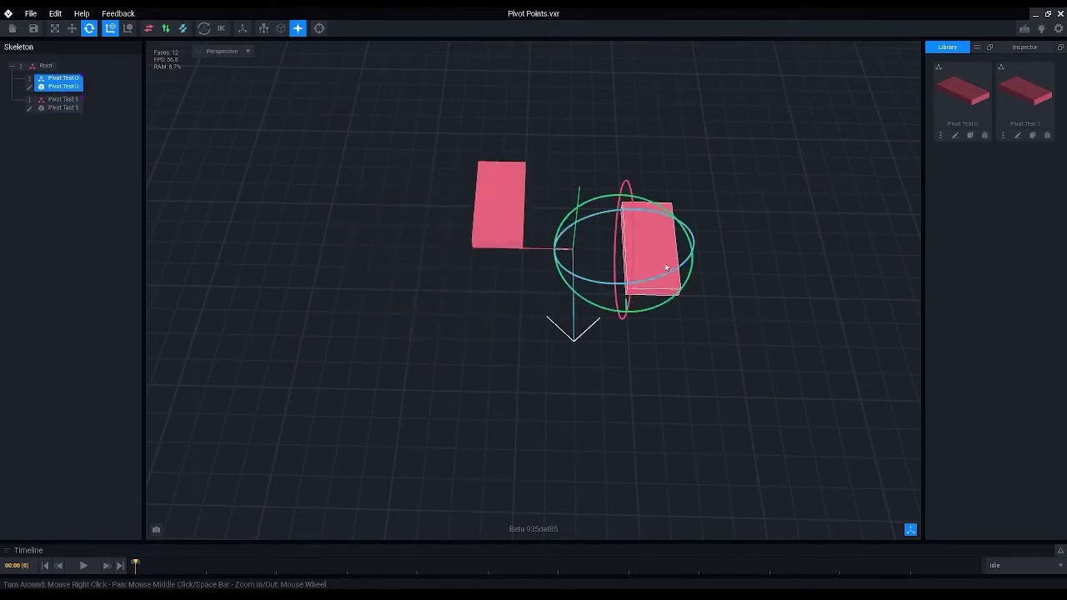
left_click_drag(652, 311, 671, 262)
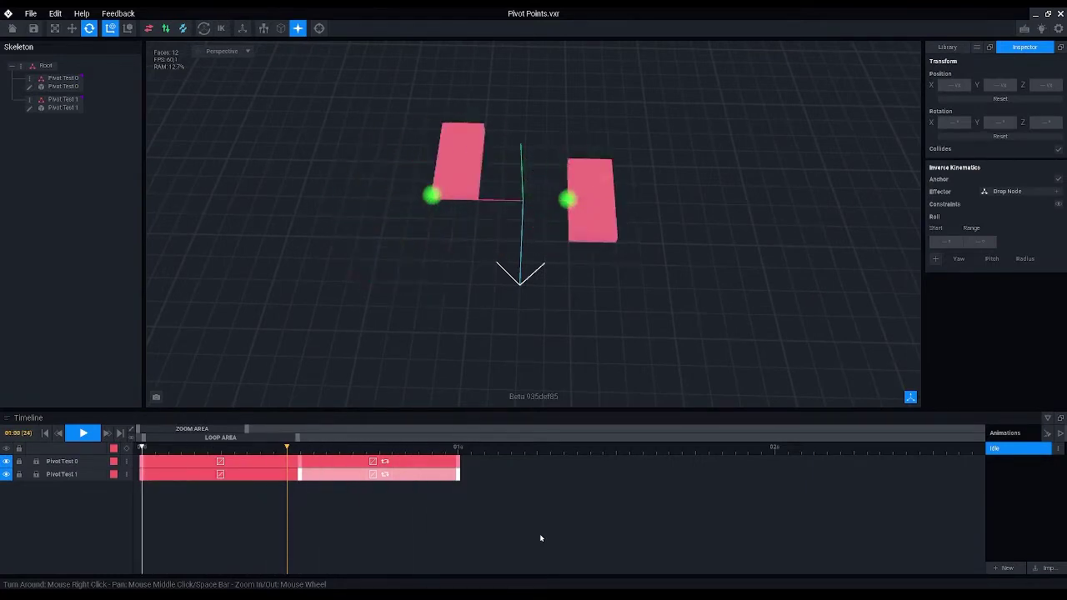
Return the animation timeline to frame 0 and nest the Pivot Test 1 node under Pivot Test 0 in the skeleton
right_click_drag(445, 278, 445, 277)
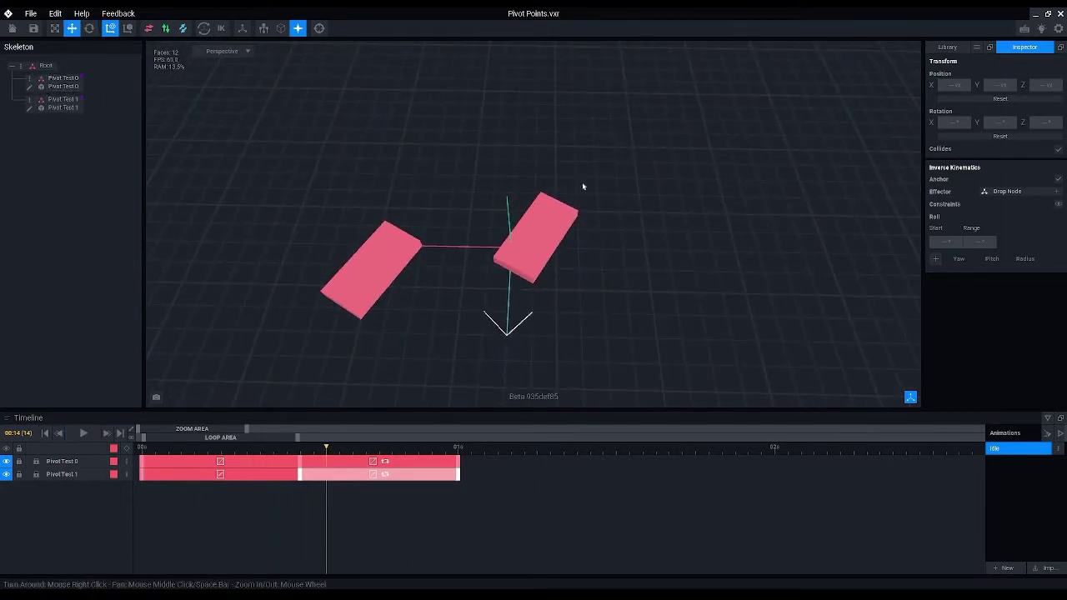
left_click(939, 48)
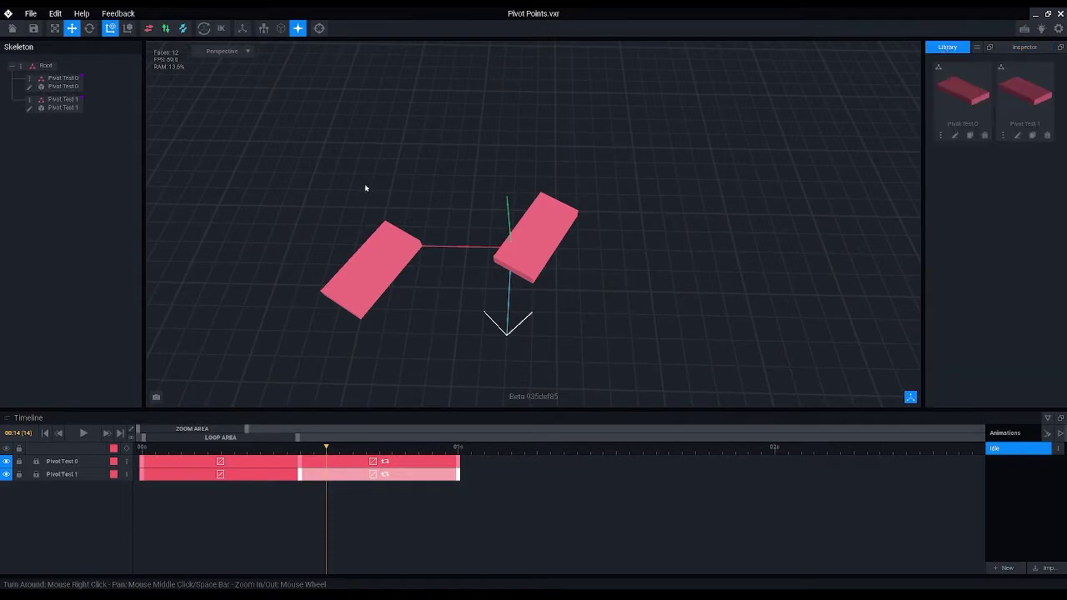
left_click_drag(314, 455, 142, 450)
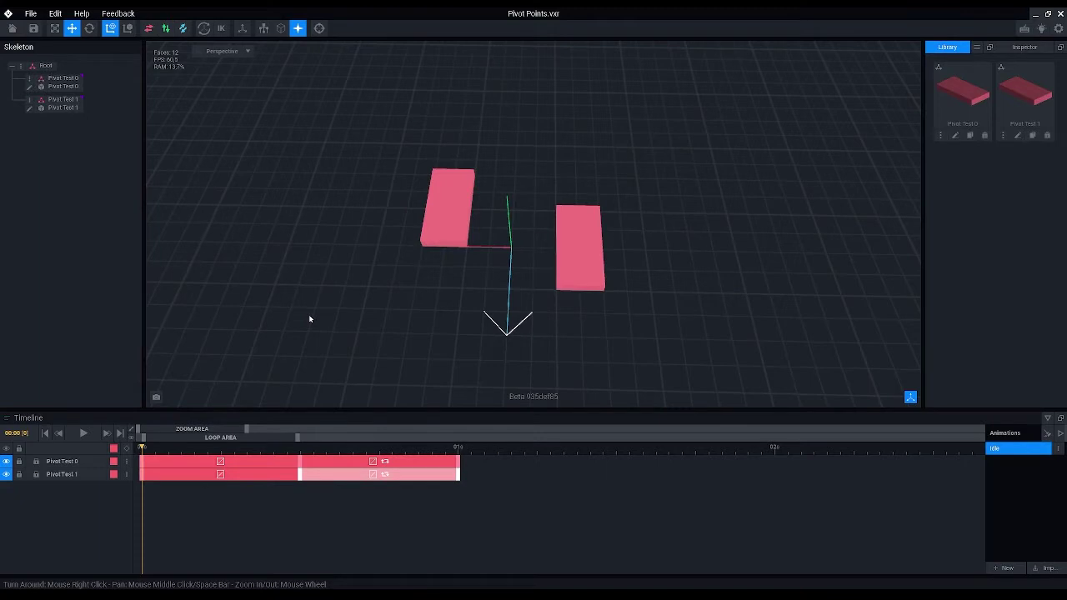
middle_click_drag(309, 318, 275, 309)
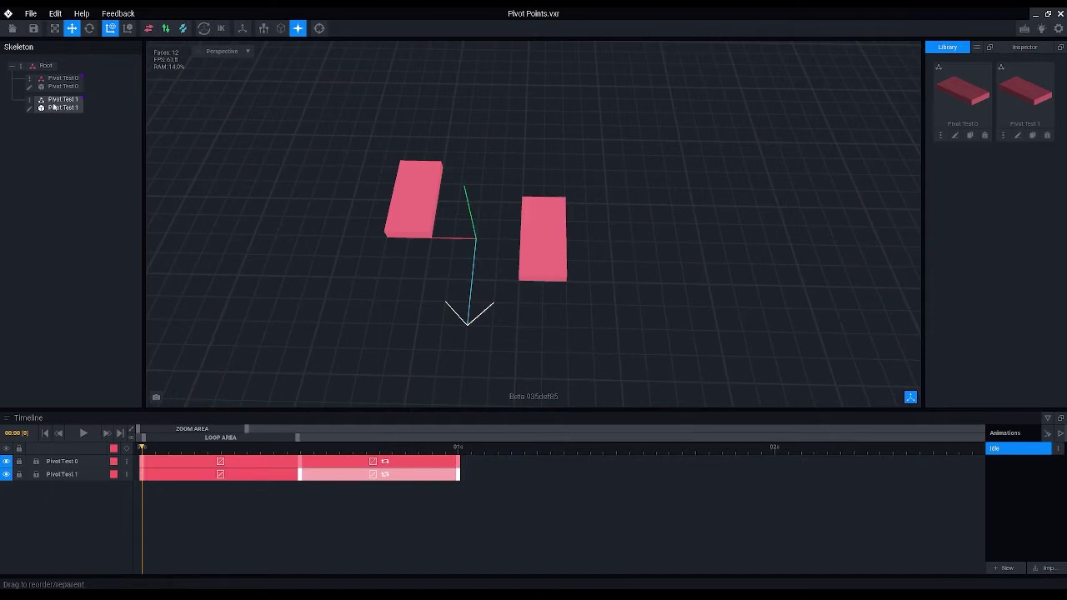
left_click_drag(55, 107, 65, 81)
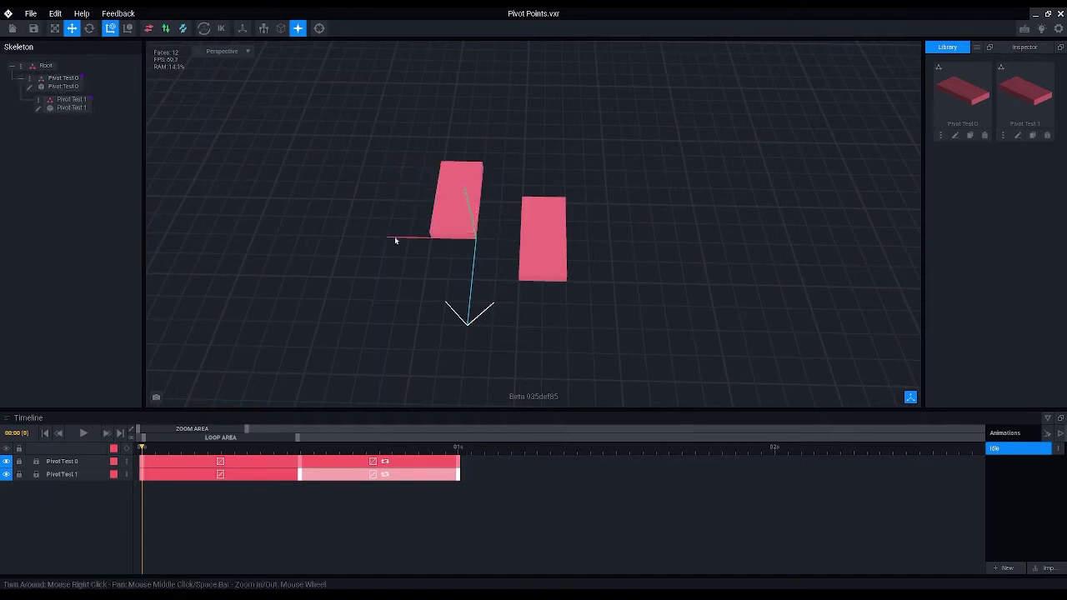
Move the parent node Pivot Test 0 along the X axis to the scene origin
scroll(489, 248, "up", 3)
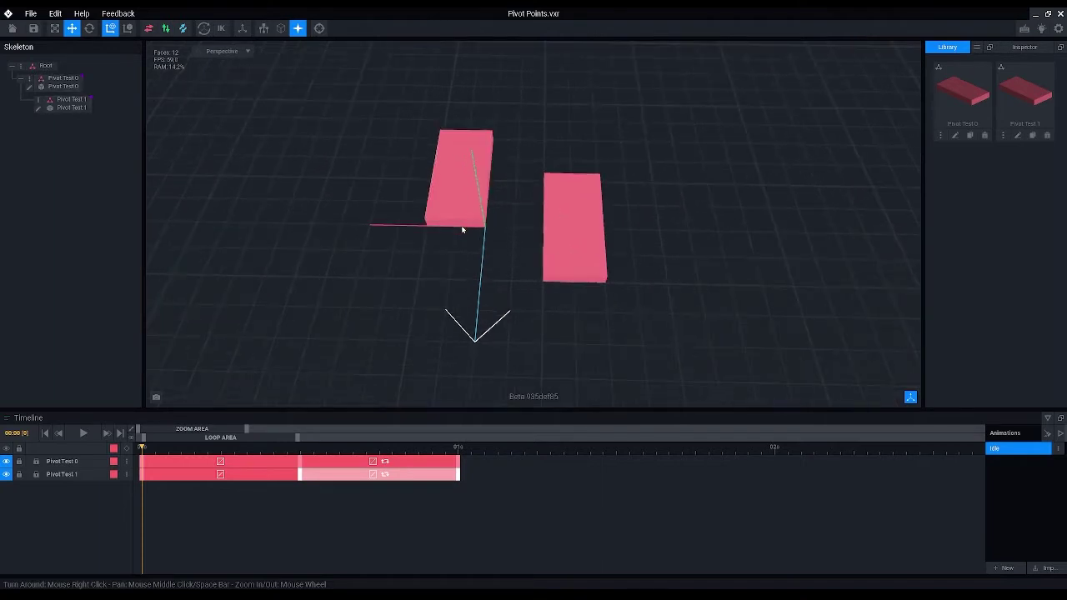
left_click(601, 216)
mouse_move(570, 221)
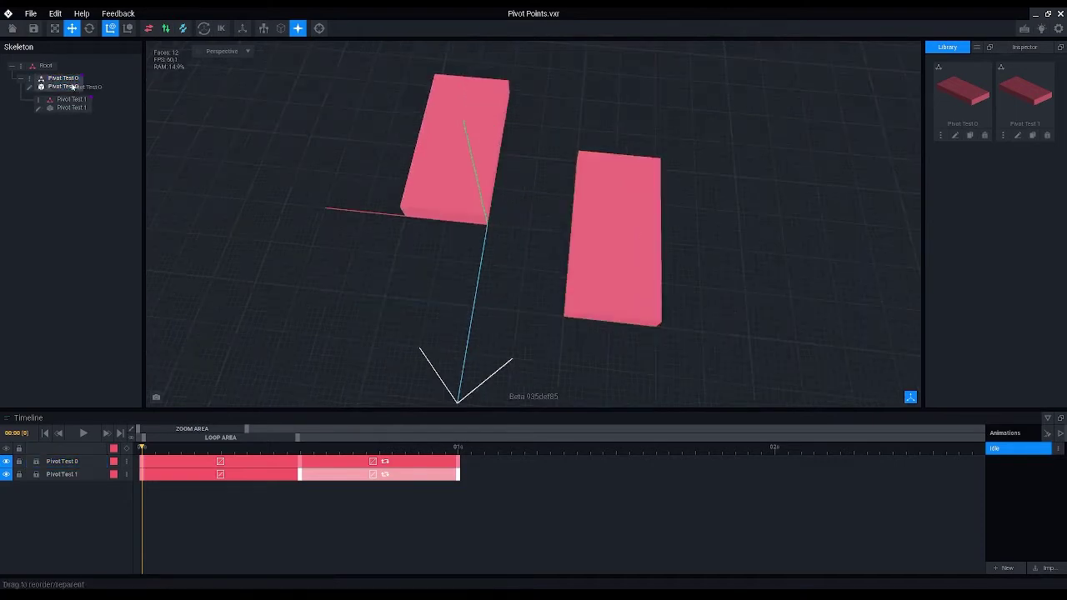
left_click(71, 87)
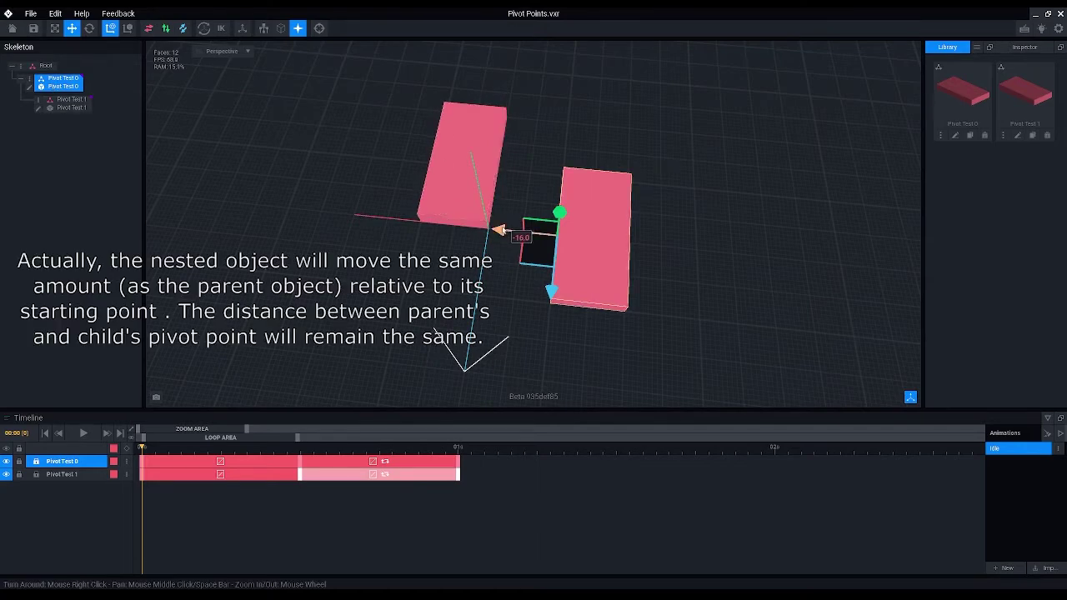
left_click_drag(498, 230, 425, 224)
Raise the nested Pivot Test 1 node independently of its parent, and reselect the parent Pivot Test 0
left_click(79, 104)
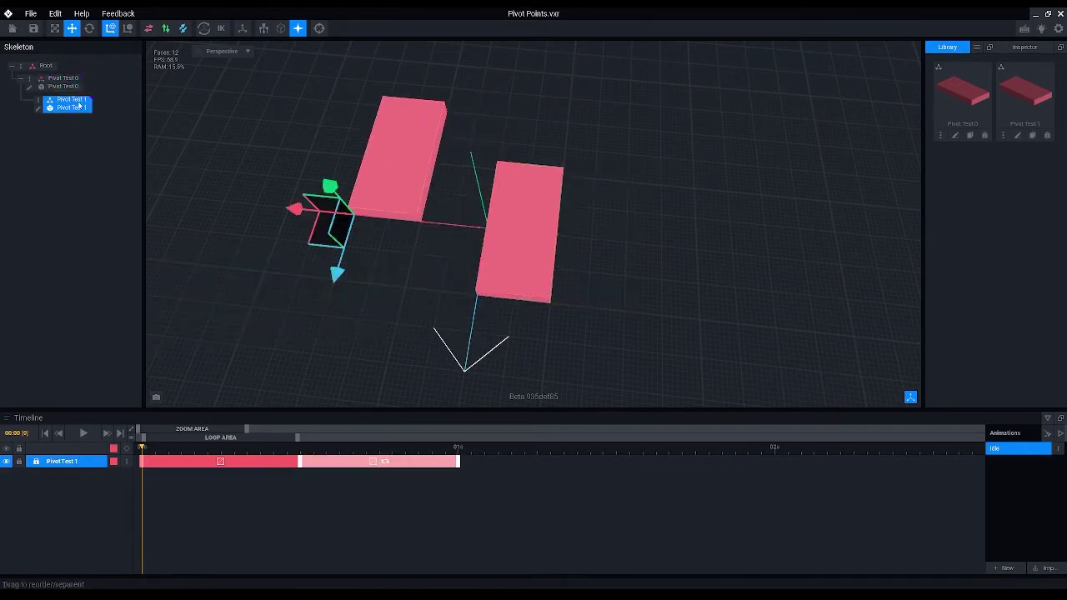
left_click_drag(297, 209, 326, 222)
left_click(64, 88)
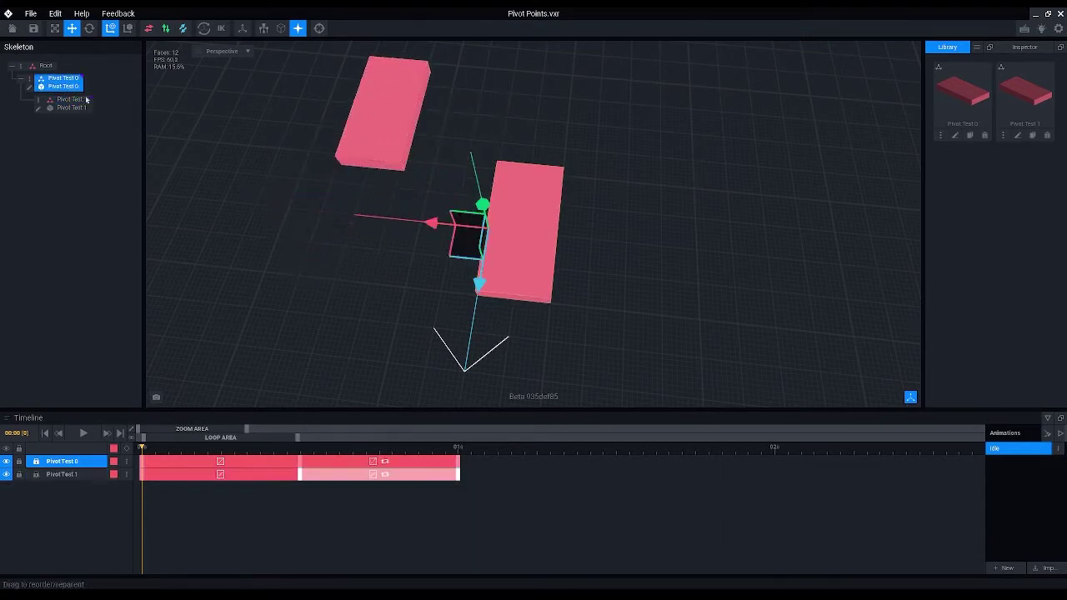
Move the parent Pivot Test 0, and rotate it around its Y axis together with the nested Pivot Test 1
left_click_drag(470, 245, 379, 298)
key("e")
left_click(379, 297)
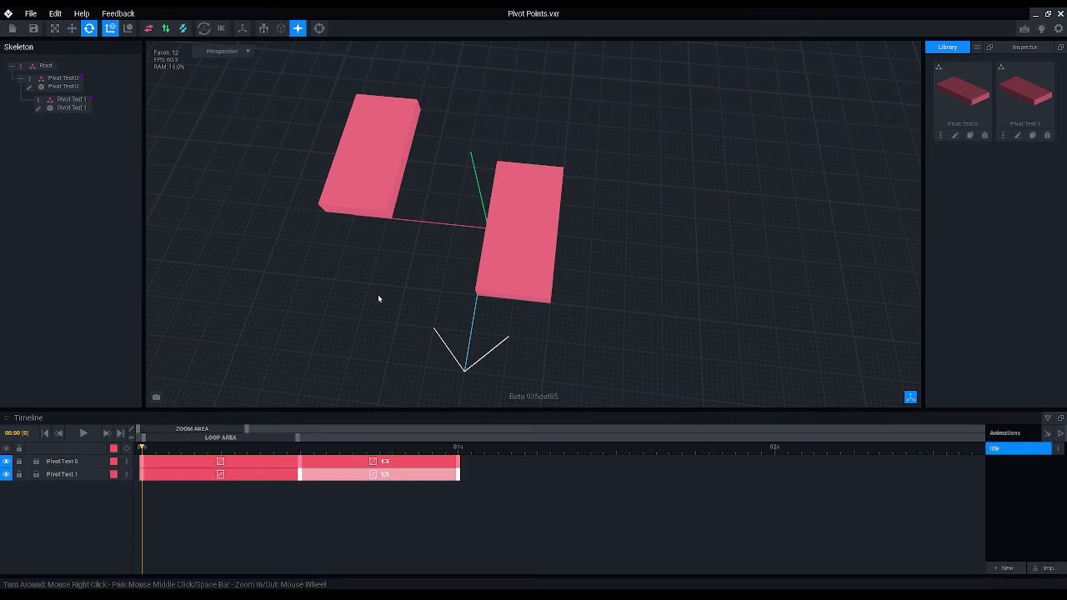
left_click(525, 291)
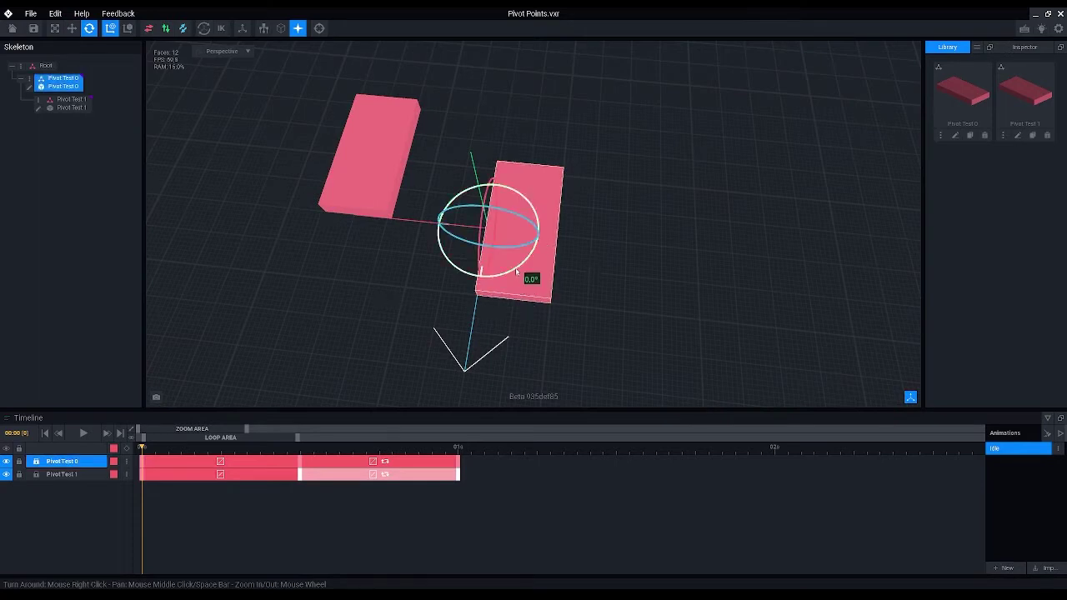
left_click_drag(516, 272, 467, 271)
Rotate the nested Pivot Test 1 around its own pivot, and turn the parent Pivot Test 0 back the other way
left_click(496, 143)
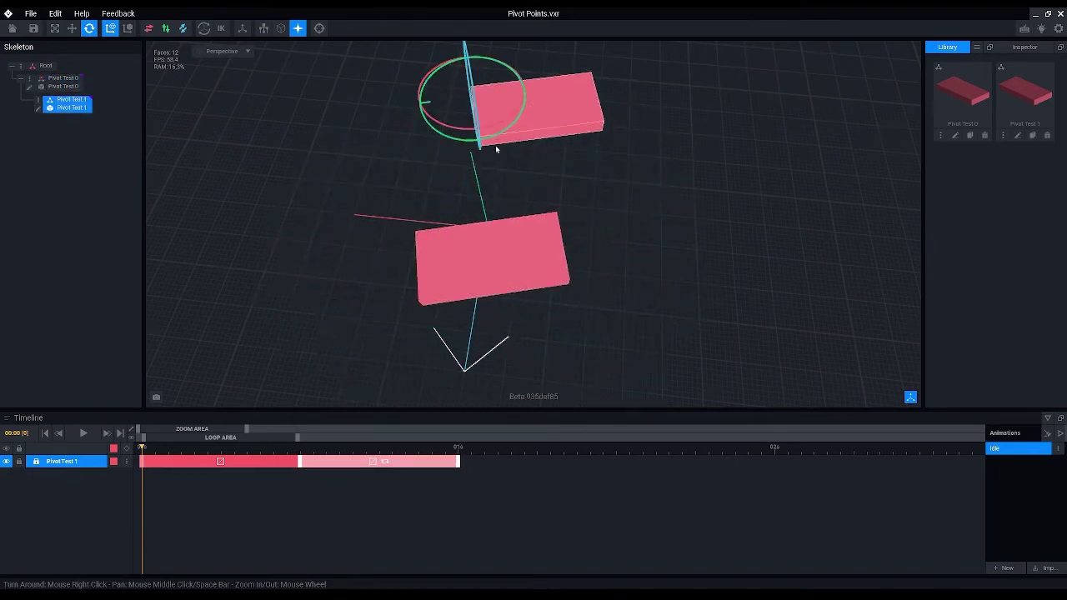
left_click_drag(463, 144, 488, 124)
left_click(469, 304)
left_click(475, 291)
left_click_drag(486, 277, 510, 244)
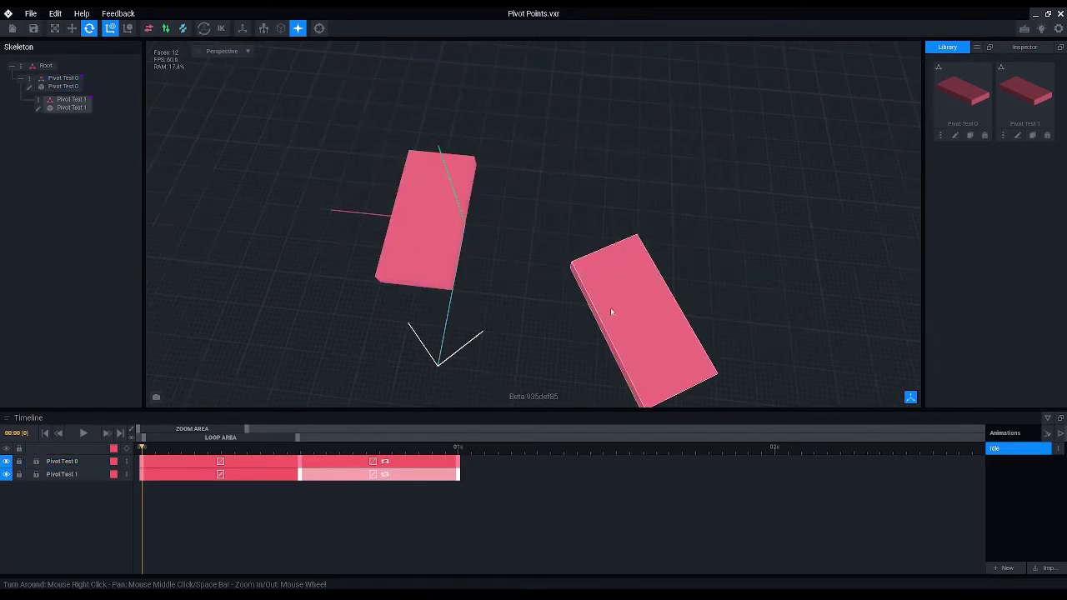
Straighten Pivot Test 1 parallel to its parent, and rotate the parent Pivot Test 0 around its Y axis
left_click(614, 308)
left_click_drag(621, 292, 589, 285)
left_click(529, 279)
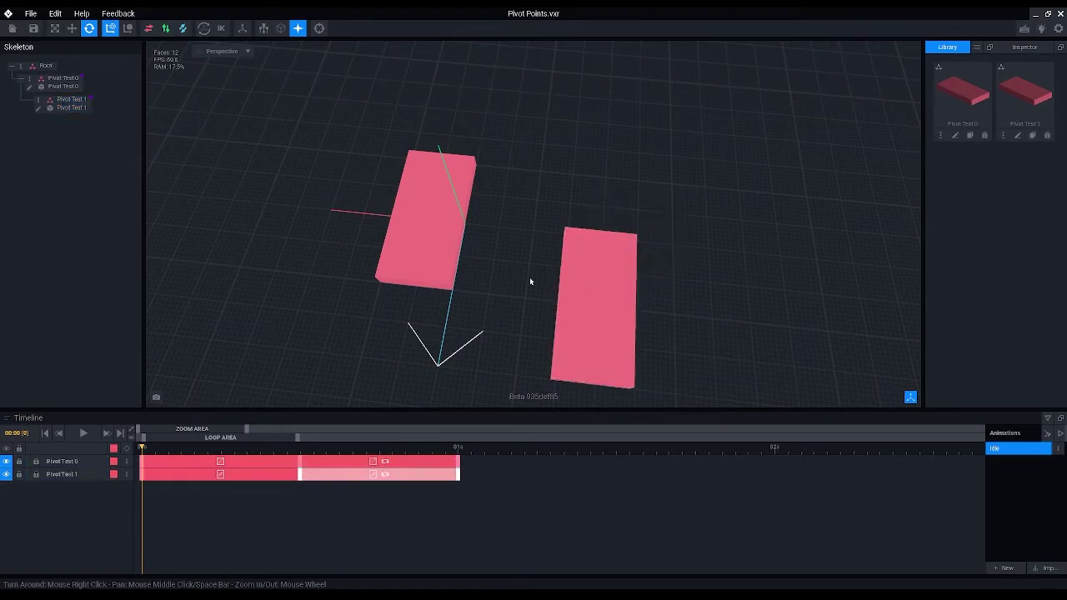
right_click_drag(459, 229, 453, 229)
left_click(452, 231)
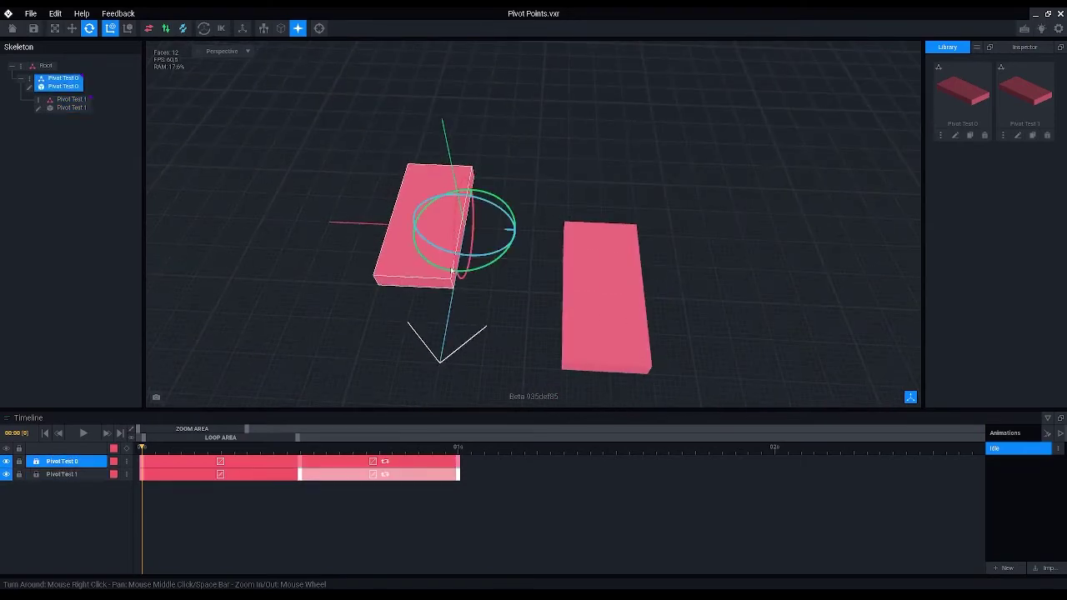
mouse_move(444, 271)
left_mouse_down()
mouse_move(492, 269)
mouse_move(523, 228)
mouse_move(477, 198)
mouse_move(510, 218)
mouse_move(488, 254)
mouse_move(450, 260)
left_mouse_up()
Nest Pivot Test 1 under Pivot Test 0 in the skeleton and move it end to end with its parent
left_click(57, 104)
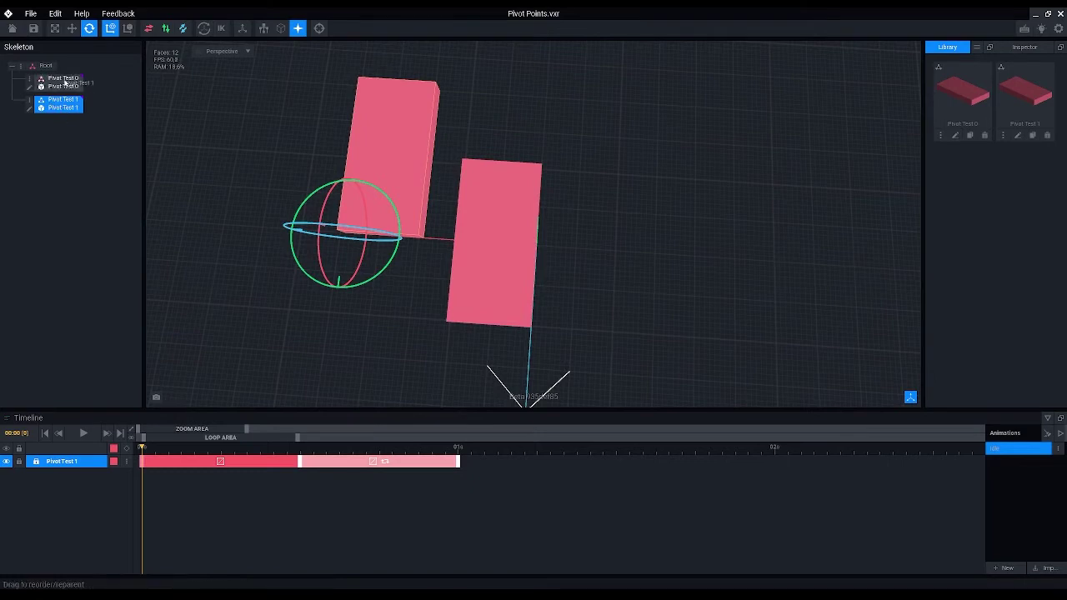
left_click_drag(65, 82, 66, 83)
left_click(72, 28)
left_click_drag(536, 193, 536, 274)
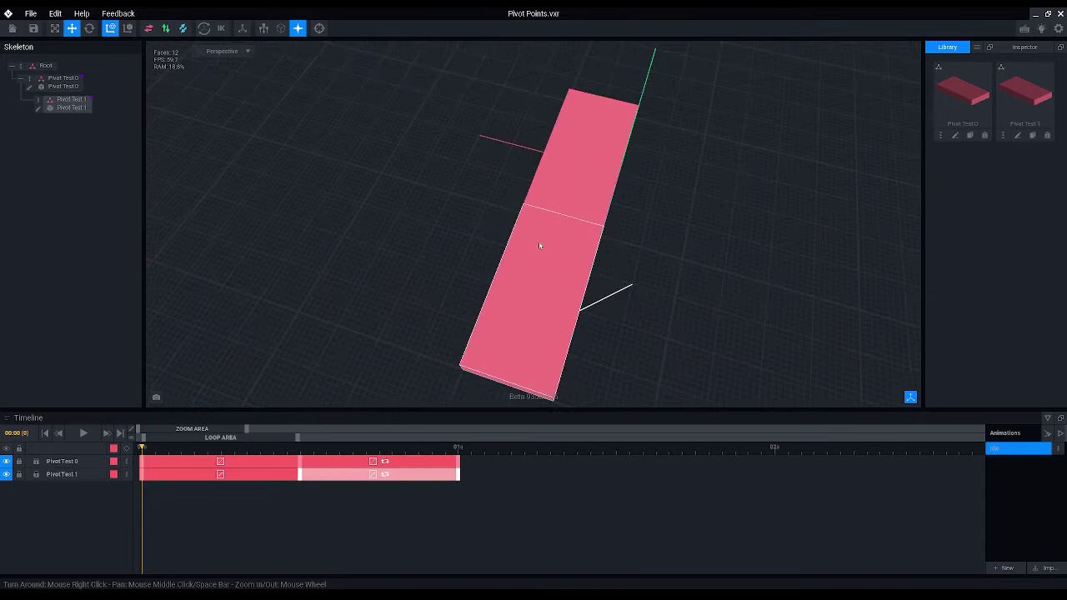
Try rotating Pivot Test 1 around its corner pivot so it bends away from the parent block
left_click(538, 245)
key("e")
right_click_drag(458, 231, 564, 248)
left_click_drag(586, 239, 531, 237)
middle_click_drag(520, 240, 449, 270)
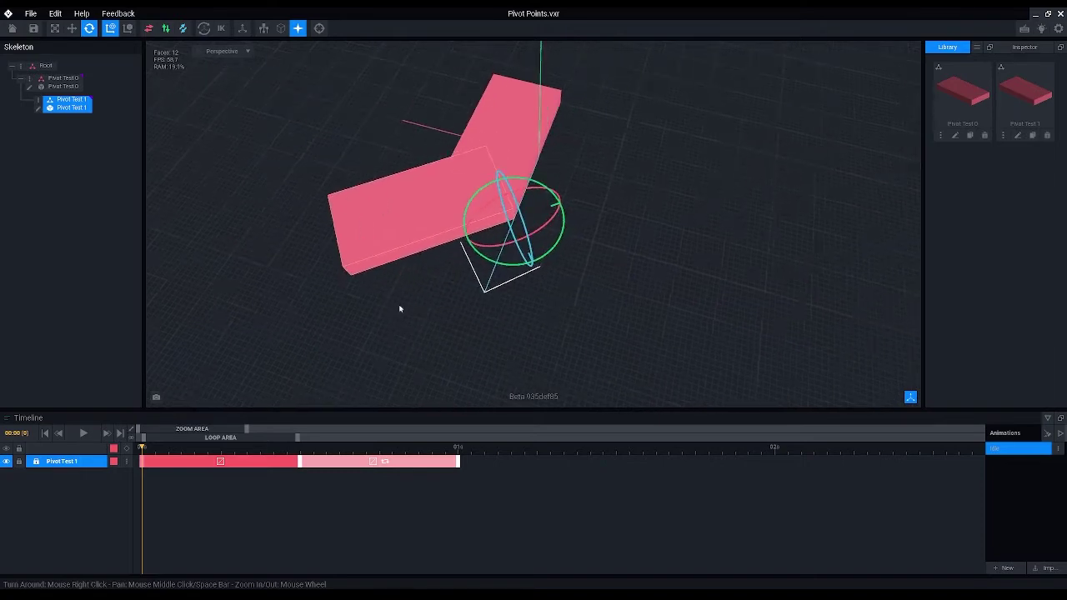
left_click(400, 304)
Inspect the corner where the two blocks meet, and try rotating Pivot Test 1 in the opposite direction
scroll(446, 283, "up", 3)
right_click_drag(503, 185, 498, 212)
scroll(498, 211, "up", 3)
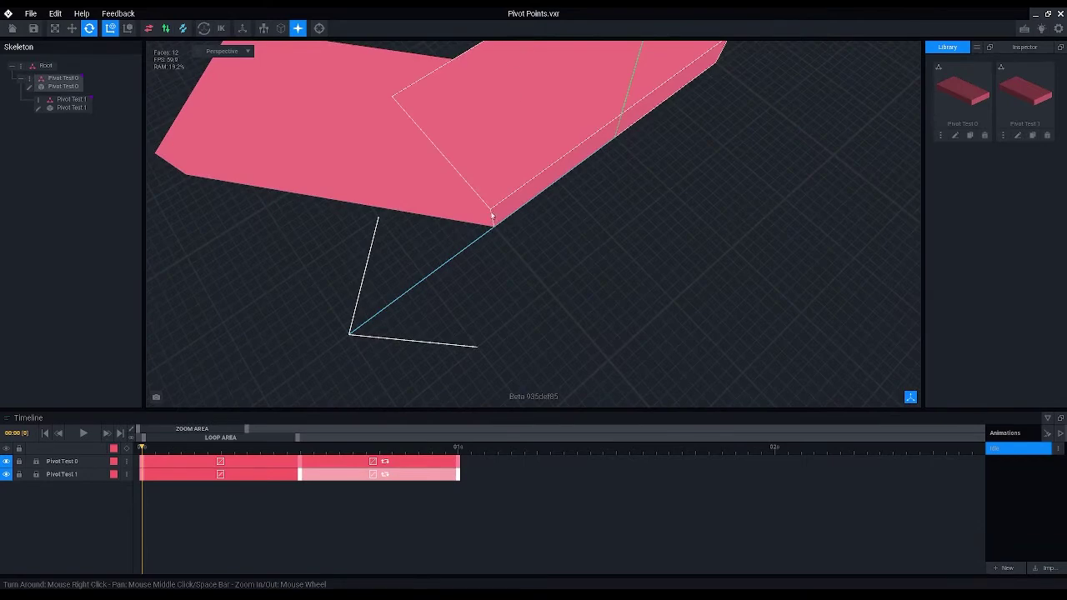
right_click_drag(492, 215, 491, 172)
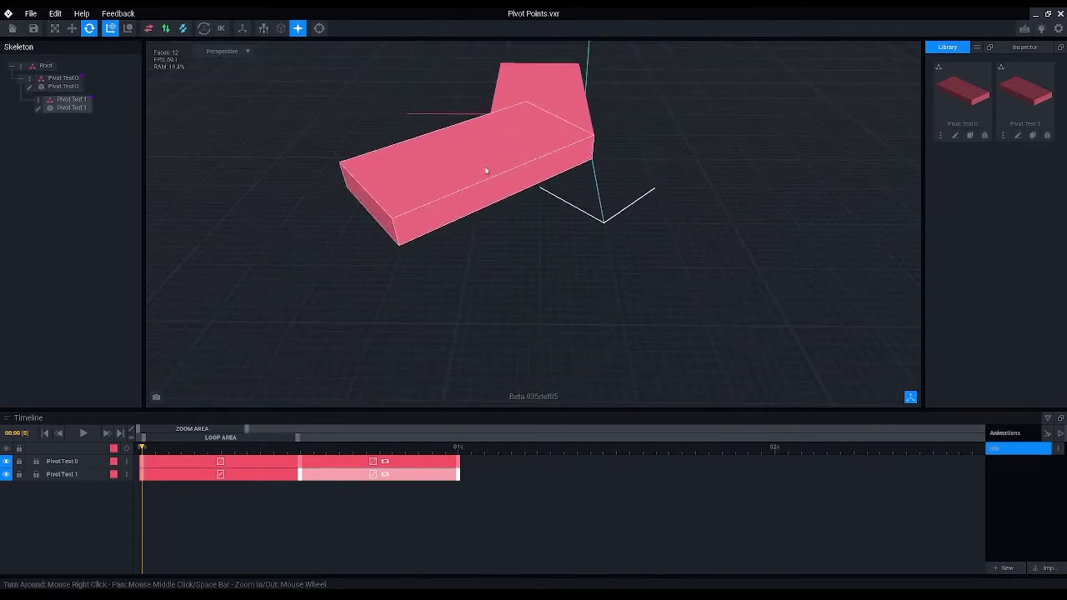
left_click(486, 171)
left_click_drag(598, 190, 690, 166)
right_click_drag(690, 167, 540, 218)
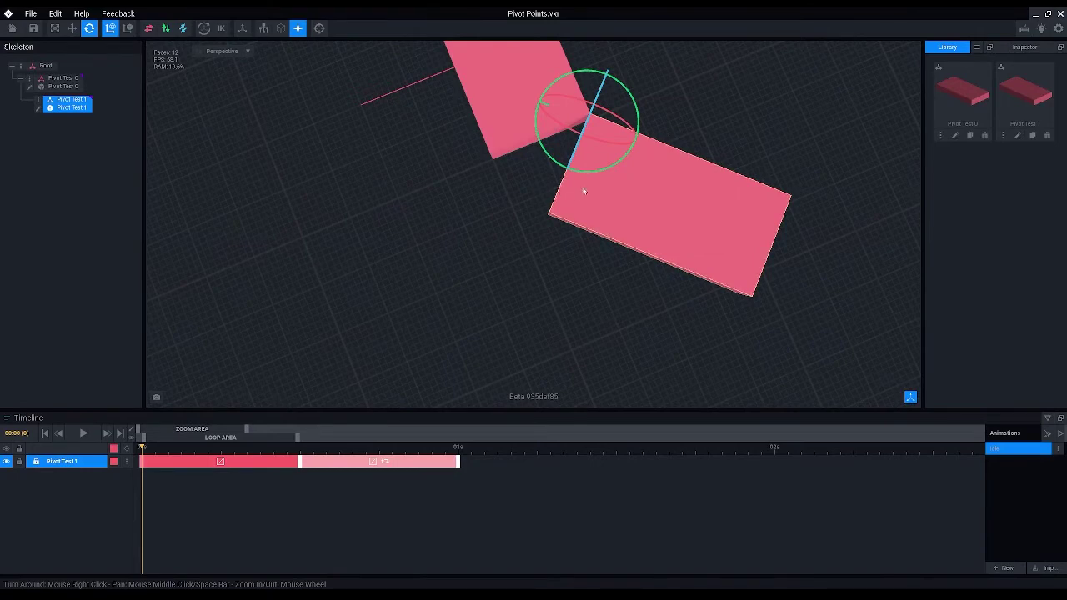
Open the Pivot Test 1 model for editing, shift its pivot along X to the middle of the end edge, and save the changes
left_click(38, 109)
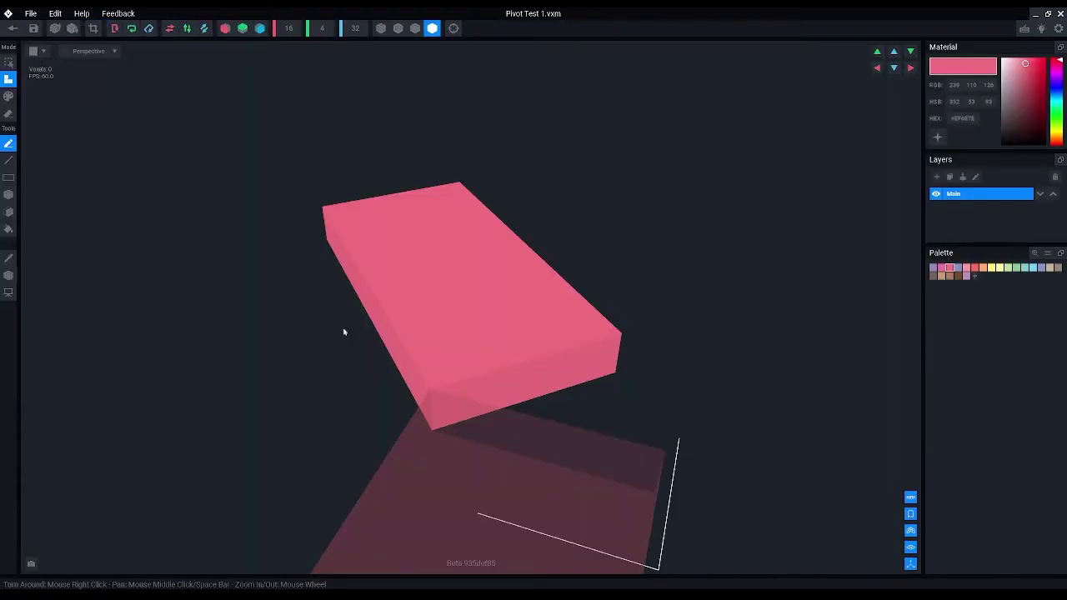
left_click(8, 276)
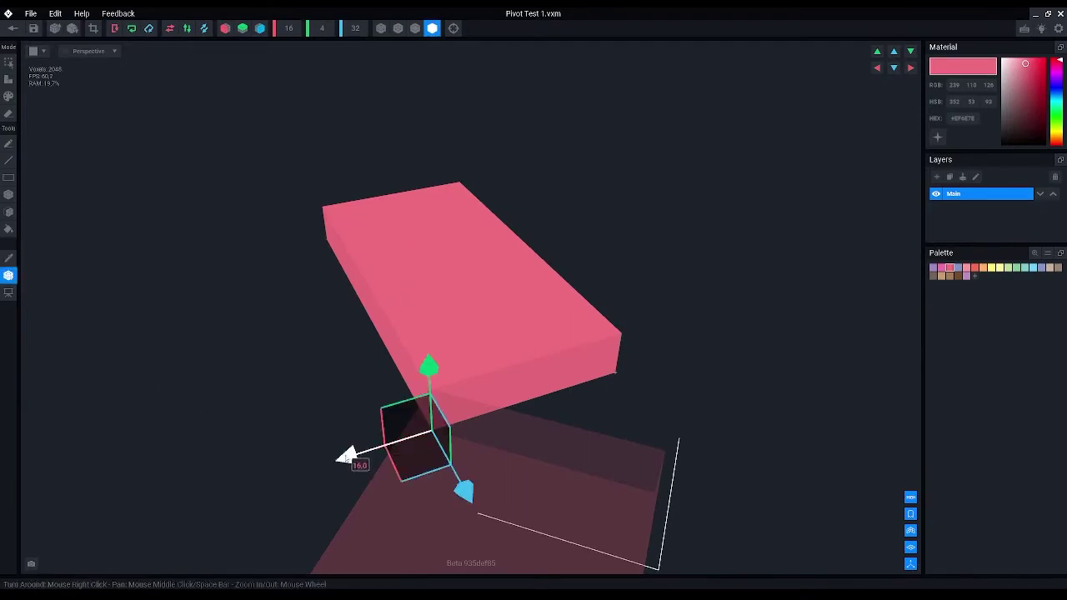
left_click_drag(348, 457, 457, 448)
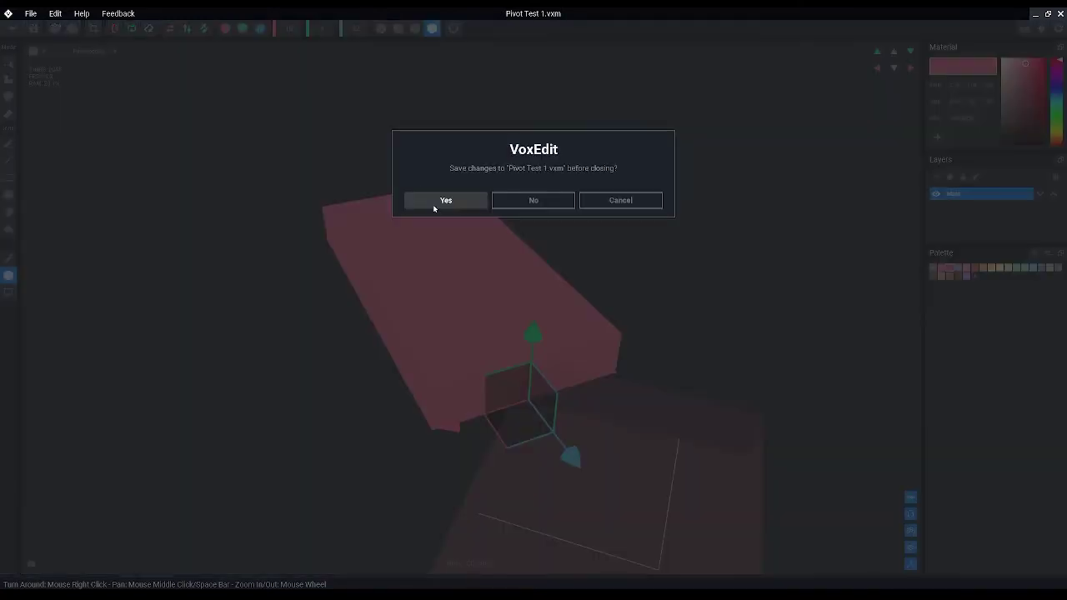
left_click(434, 207)
Rotate Pivot Test 1 straight around its new pivot and move it along X to line up with the parent block
scroll(540, 226, "up", 5)
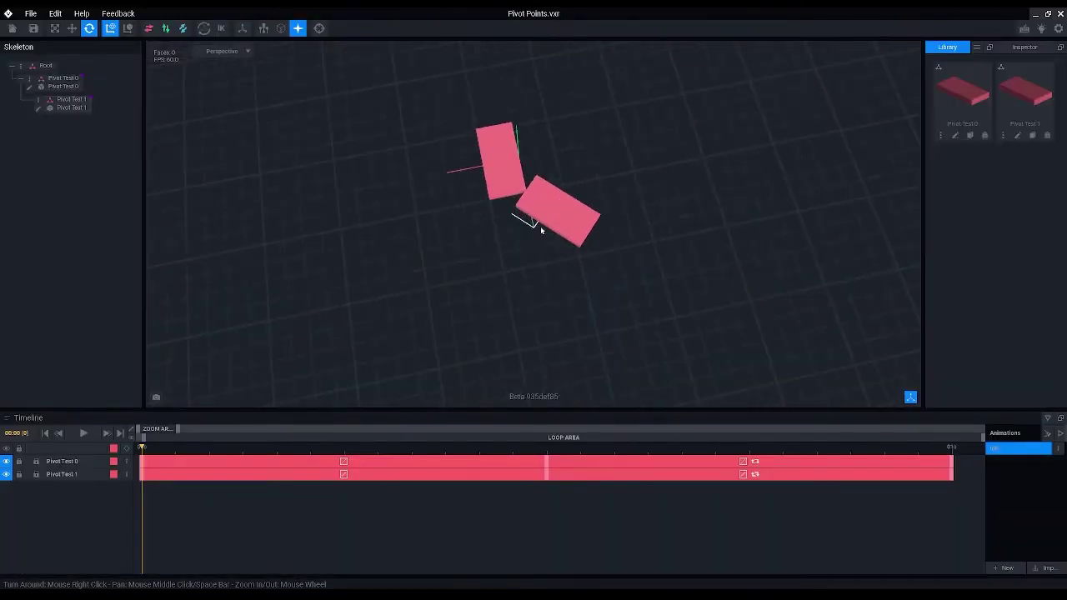
scroll(520, 179, "up", 3)
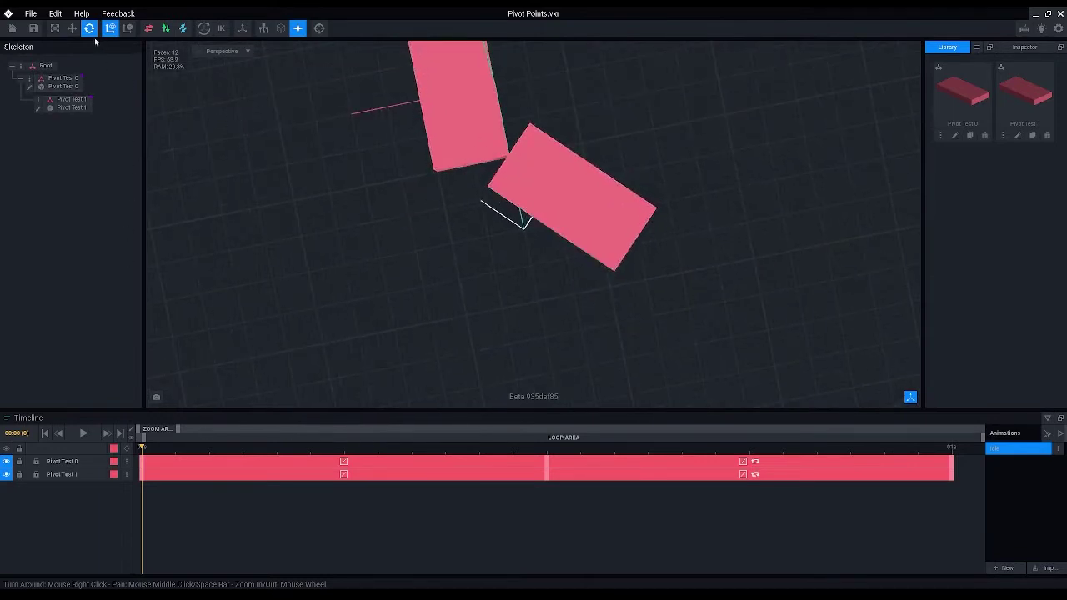
left_click(529, 190)
left_click_drag(536, 199, 490, 250)
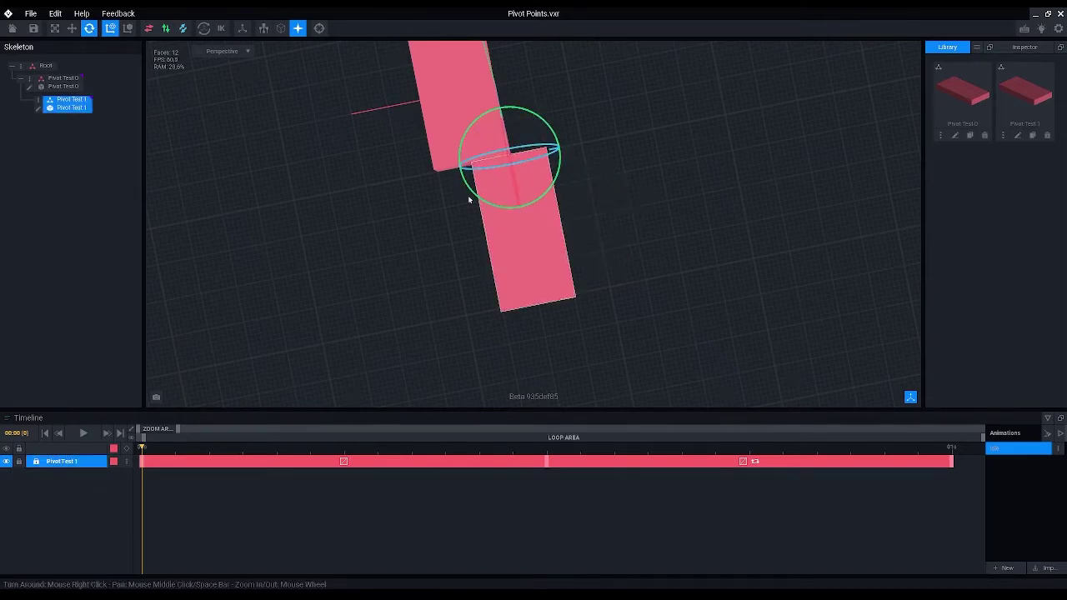
key("w")
left_click_drag(565, 147, 529, 155)
left_click(389, 220)
left_click(462, 219)
Try swinging Pivot Test 1 sideways around its centred pivot, and rotate it back to 0°
key("e")
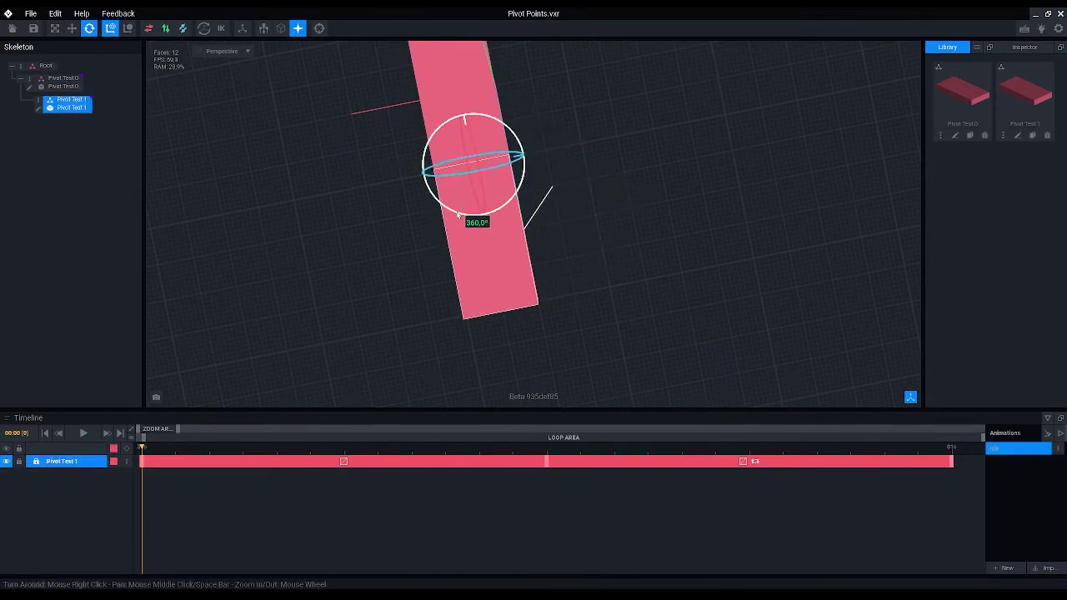
left_click_drag(458, 215, 378, 200)
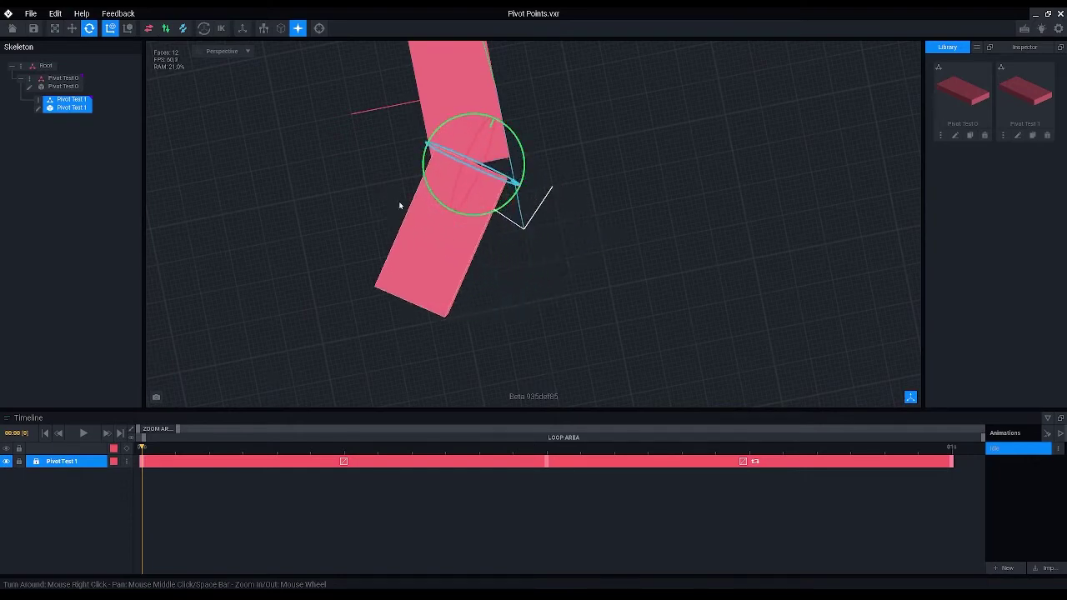
left_click(530, 177)
left_click(471, 225)
left_click_drag(506, 211, 546, 187)
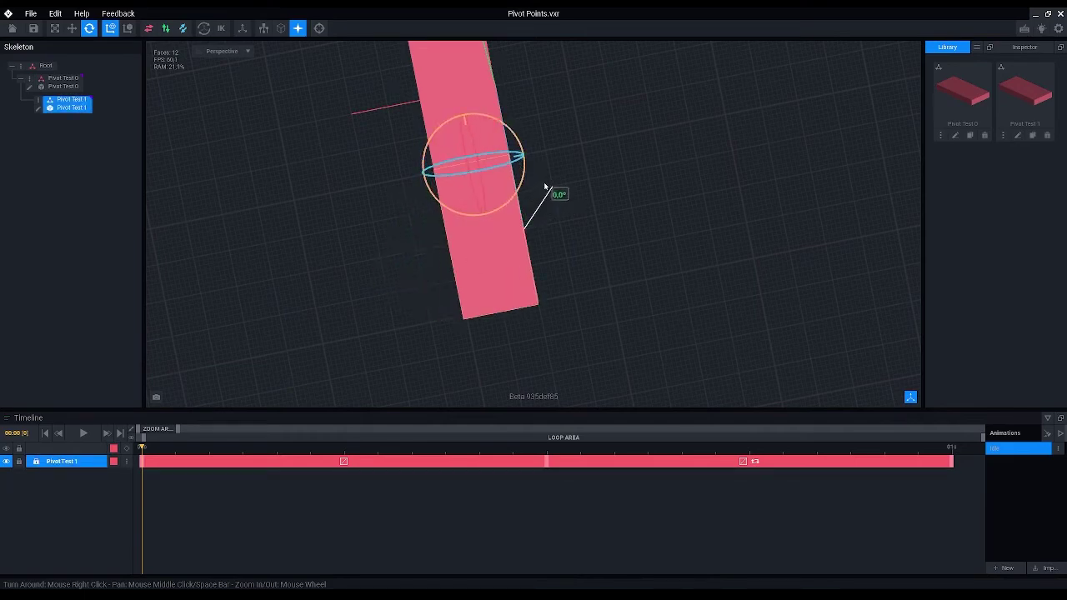
Tilt Pivot Test 1 upward around its X axis like a hinge at the end of the parent block
left_click(387, 235)
left_click(462, 170)
right_click_drag(462, 170, 494, 218)
scroll(464, 222, "up", 3)
left_click_drag(507, 219, 520, 300)
left_click(616, 329)
right_click_drag(617, 329, 526, 273)
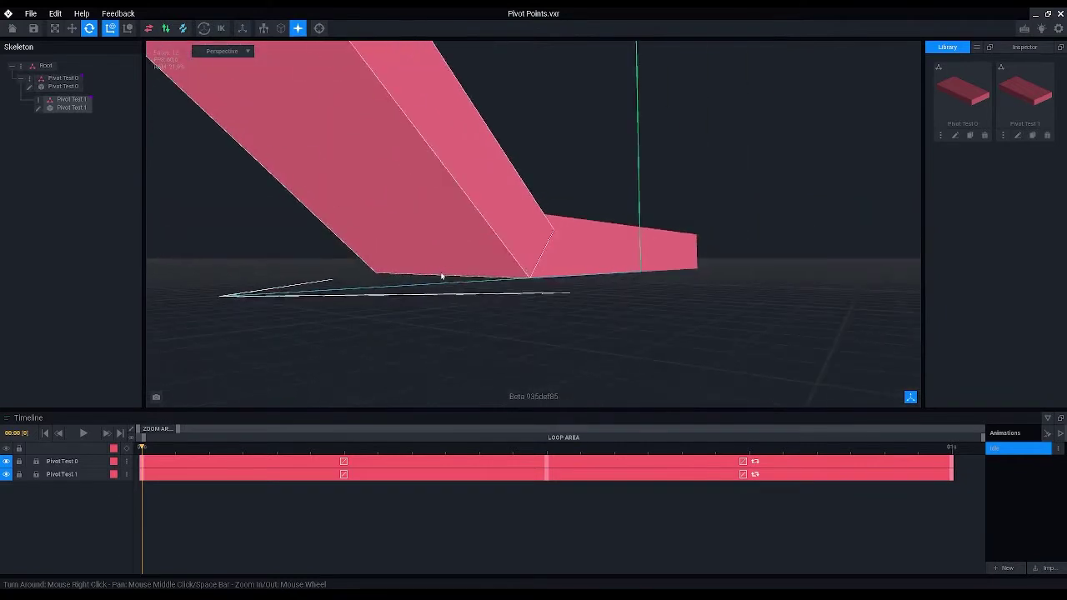
Adjust the X-axis tilt of Pivot Test 1 while viewing the joint from the side
right_click_drag(442, 272, 455, 220)
left_click(458, 217)
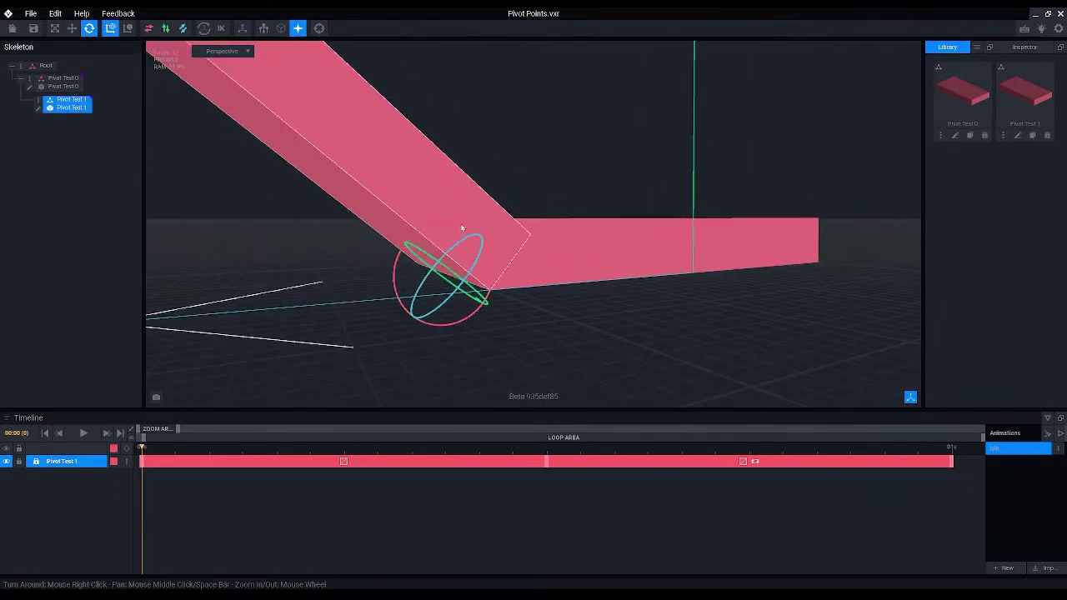
left_click_drag(455, 233, 410, 253)
right_click_drag(539, 245, 458, 276)
left_click(476, 252)
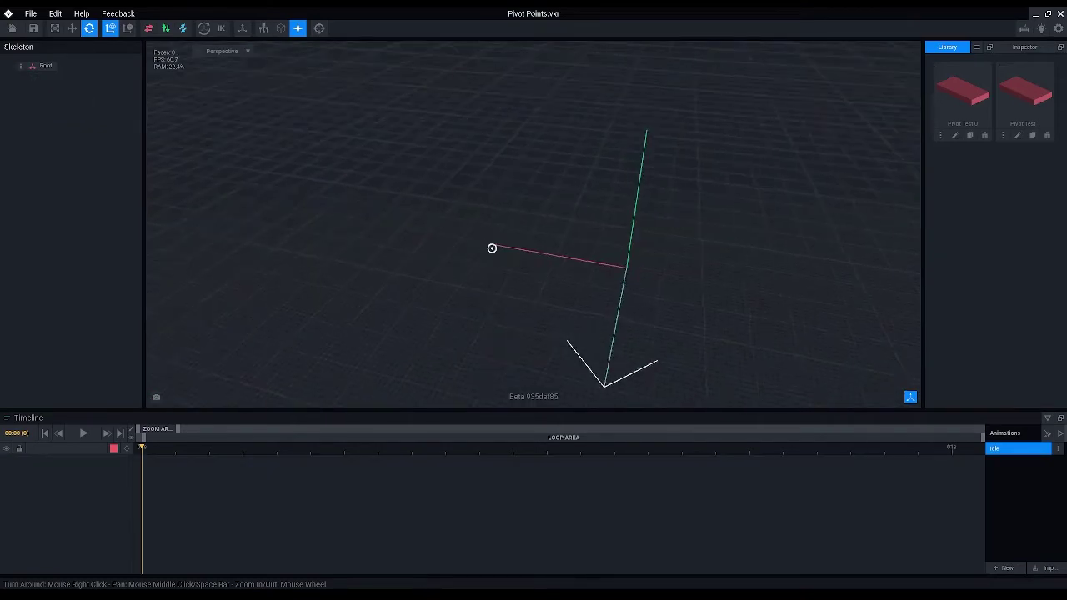
Clone the Pivot Test 1 model from the library and name the copy Pivot Test 2
right_click_drag(493, 245, 525, 251)
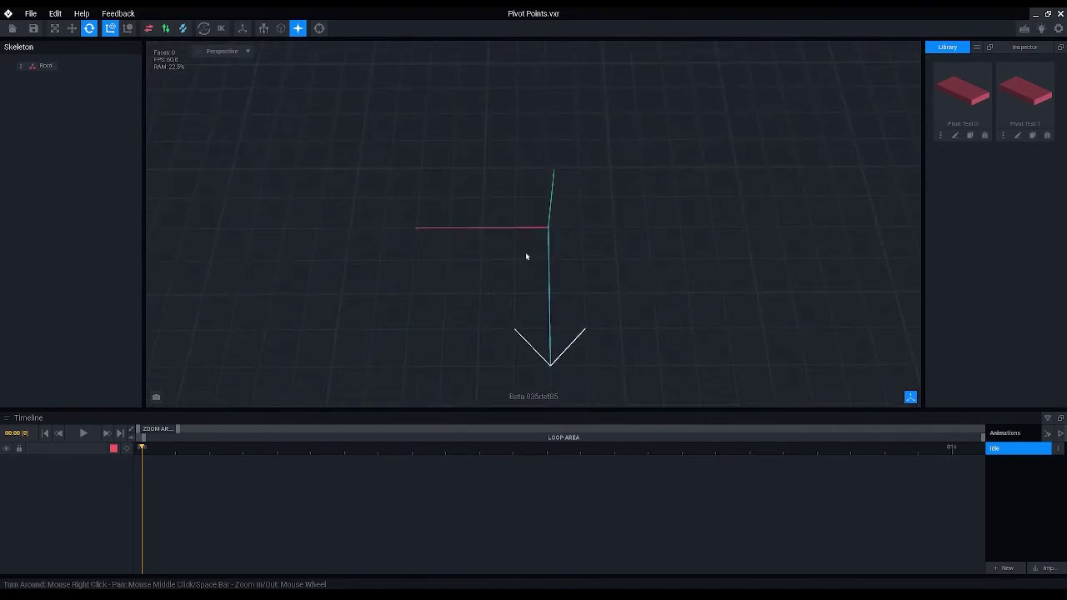
mouse_move(600, 265)
middle_mouse_down()
mouse_move(574, 262)
mouse_move(584, 261)
middle_mouse_up()
scroll(584, 261, "up", 1)
left_click(1033, 135)
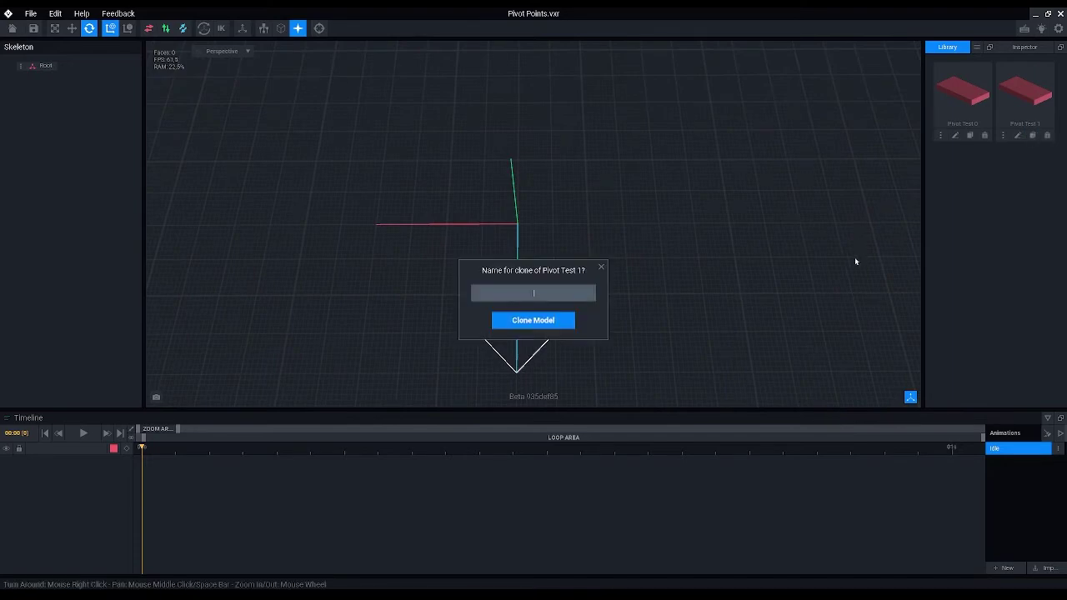
type("Pivot")
key("Return")
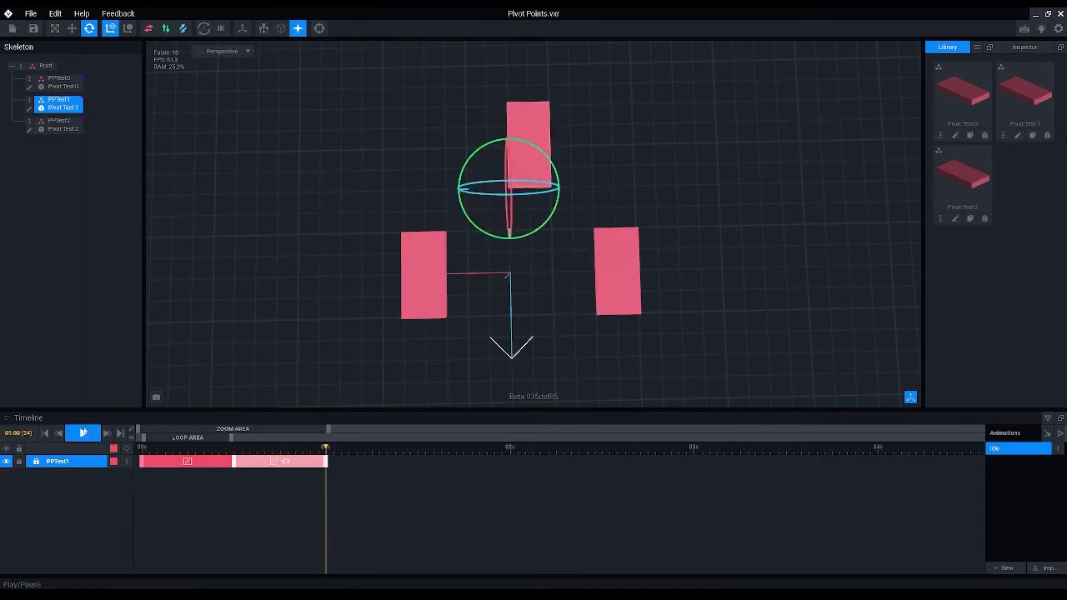
Rotate the PPTest1 arm link to about 340° around its Z axis at frame 24, bending the arm
left_click(68, 336)
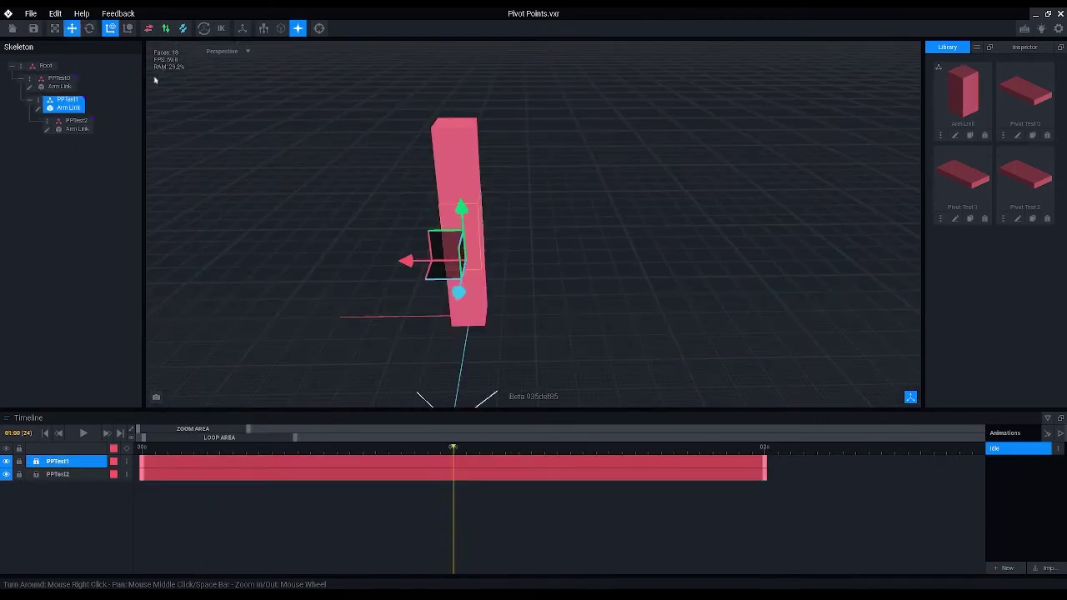
left_click(89, 28)
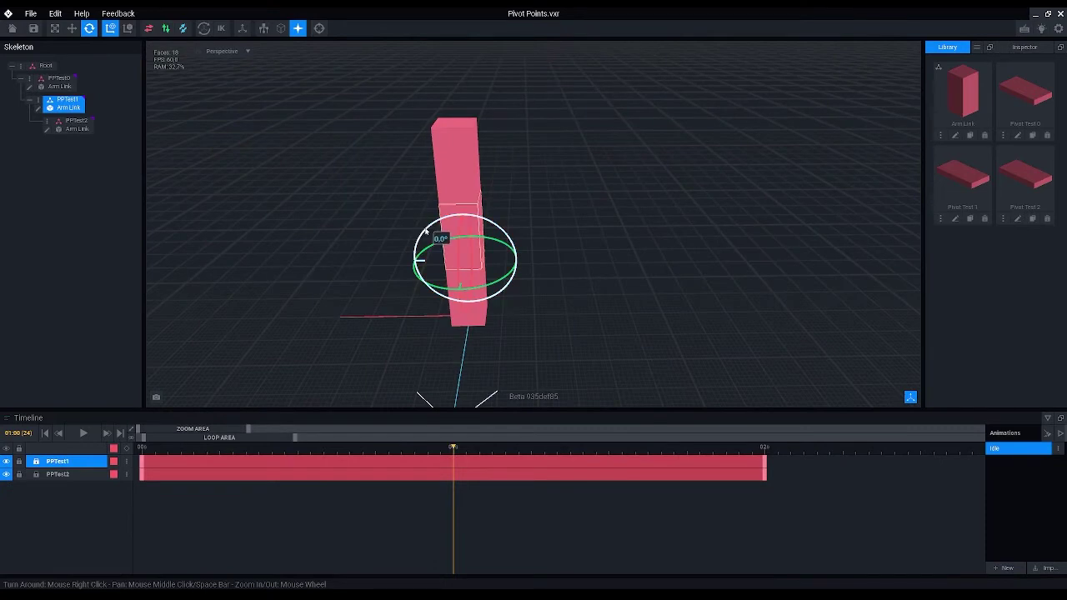
left_click_drag(425, 231, 392, 238)
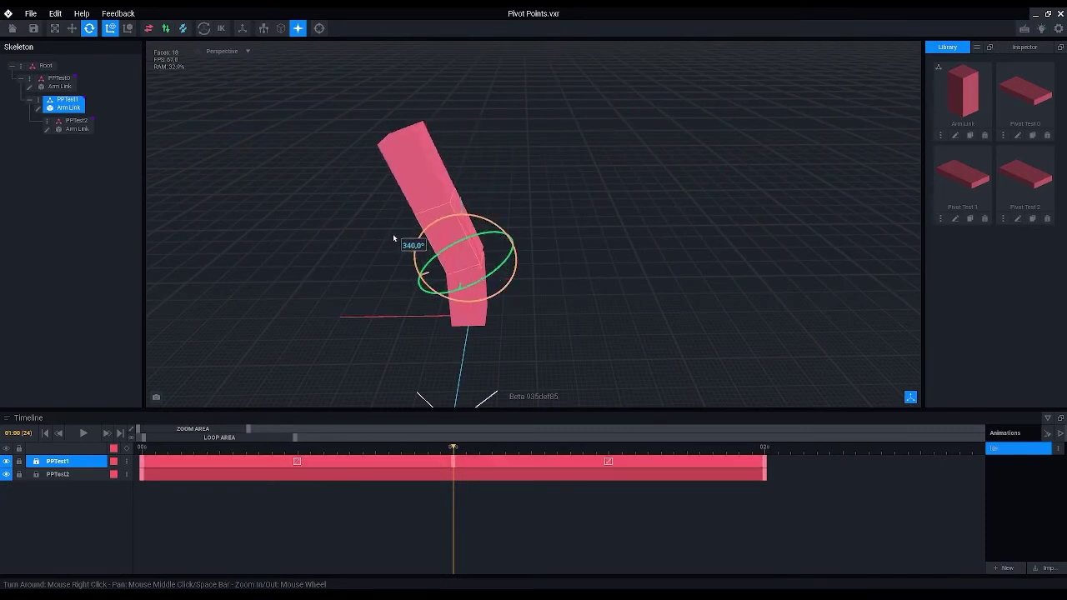
scroll(462, 288, "up", 2)
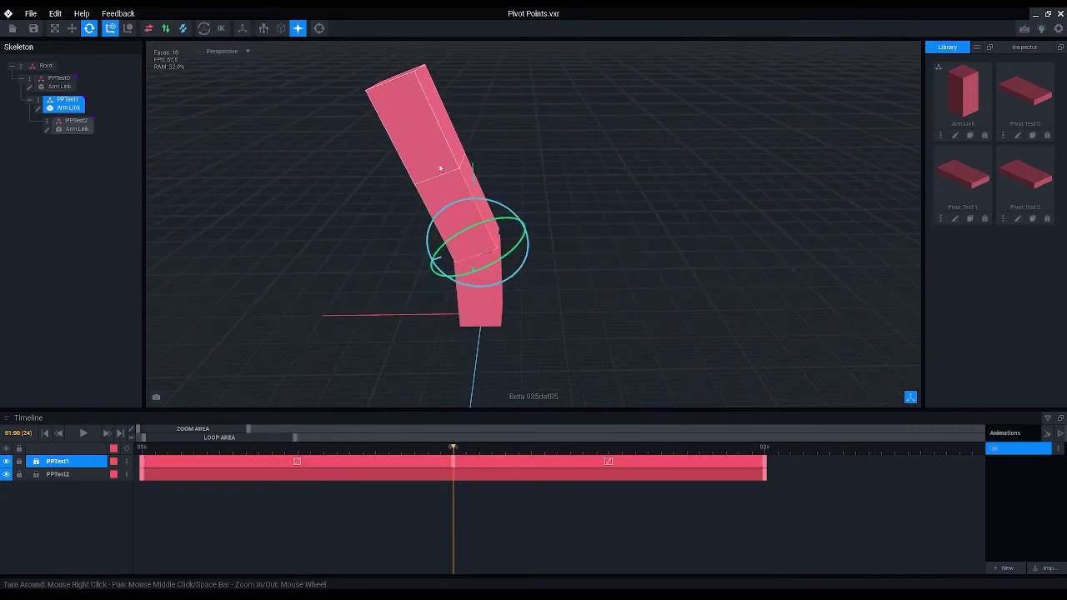
right_click_drag(440, 173, 452, 231)
left_click_drag(453, 231, 425, 248)
right_click_drag(386, 235, 511, 158)
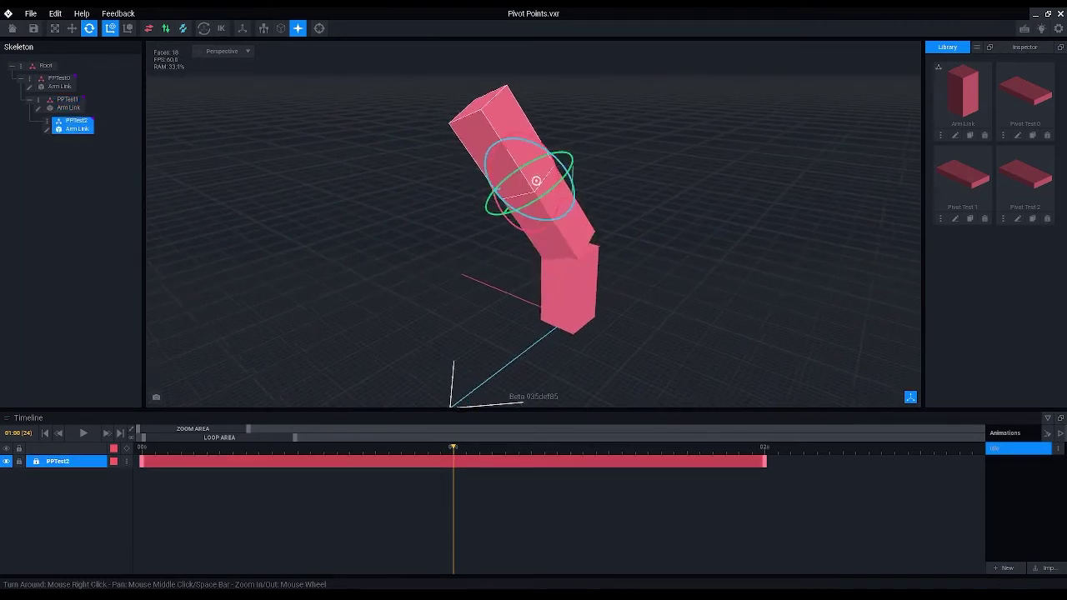
Rotate the top arm link PPTest2 at frame 24 back to upright above the tilted middle link
right_click_drag(536, 180, 506, 175)
left_click_drag(508, 172, 503, 211)
right_click_drag(504, 212, 526, 236)
left_click_drag(530, 161, 556, 171)
right_click_drag(556, 171, 412, 310)
left_click(411, 310)
right_click_drag(485, 350, 423, 398)
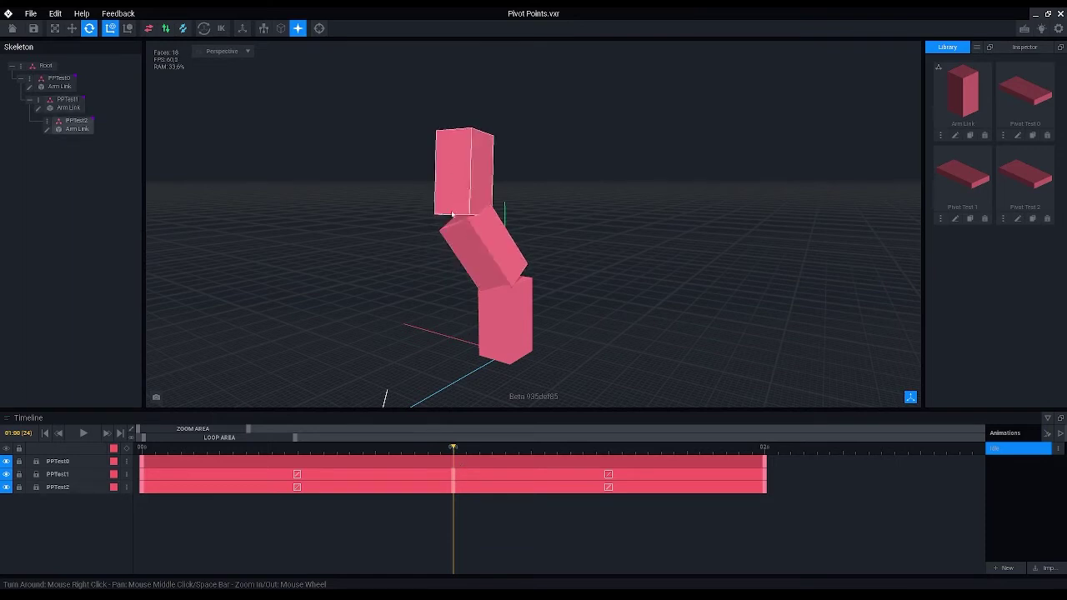
Preview the arm's pose at the start, at the two-second mark and at frame 24 of the animation
left_click(142, 450)
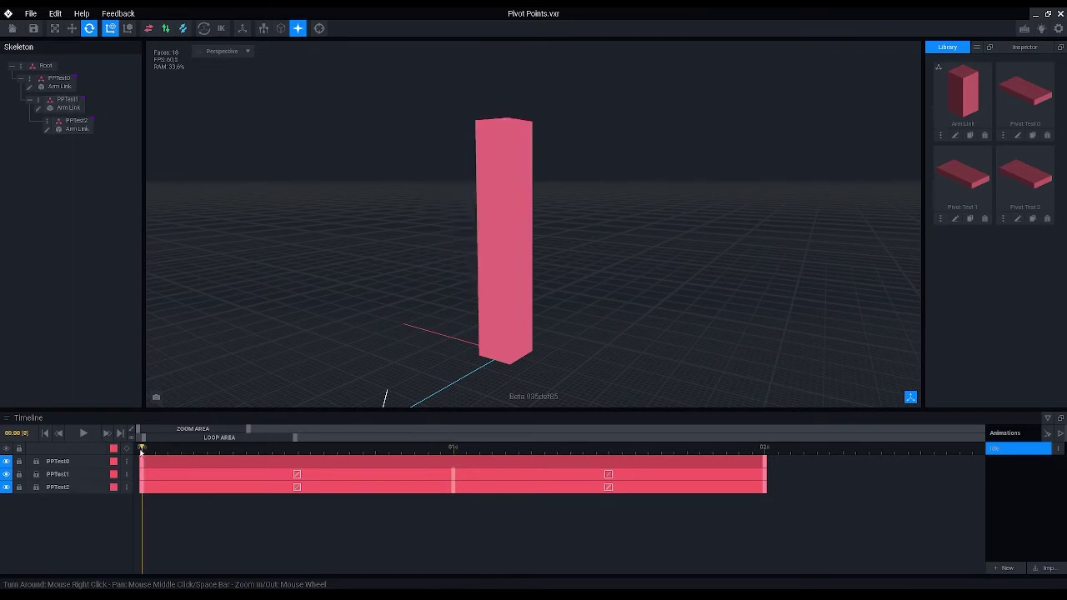
left_click(765, 450)
left_click(455, 450)
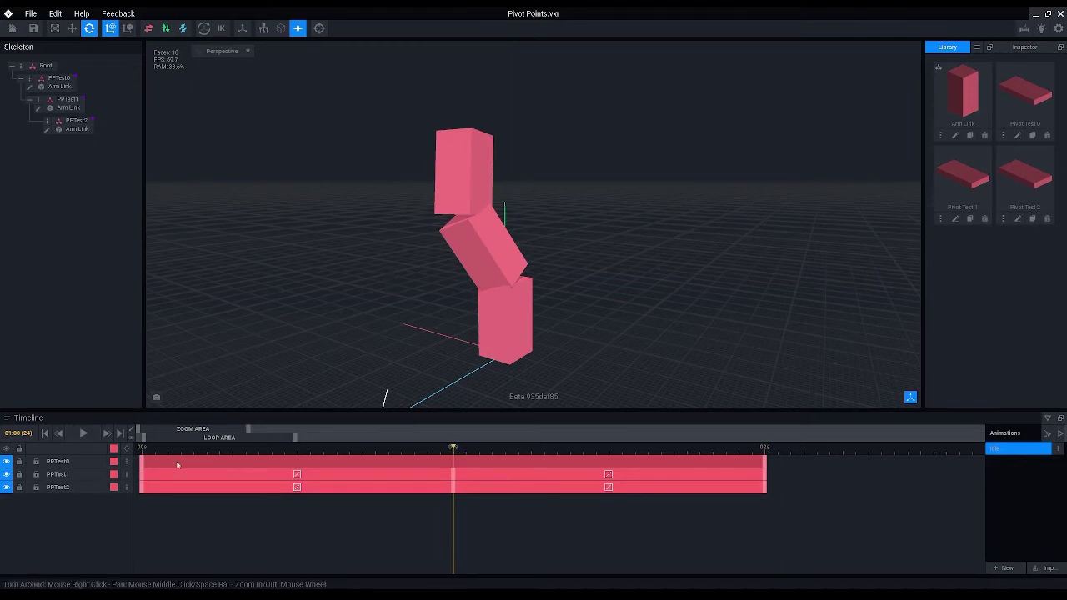
Play the three-link arm animation from its start
left_click(143, 450)
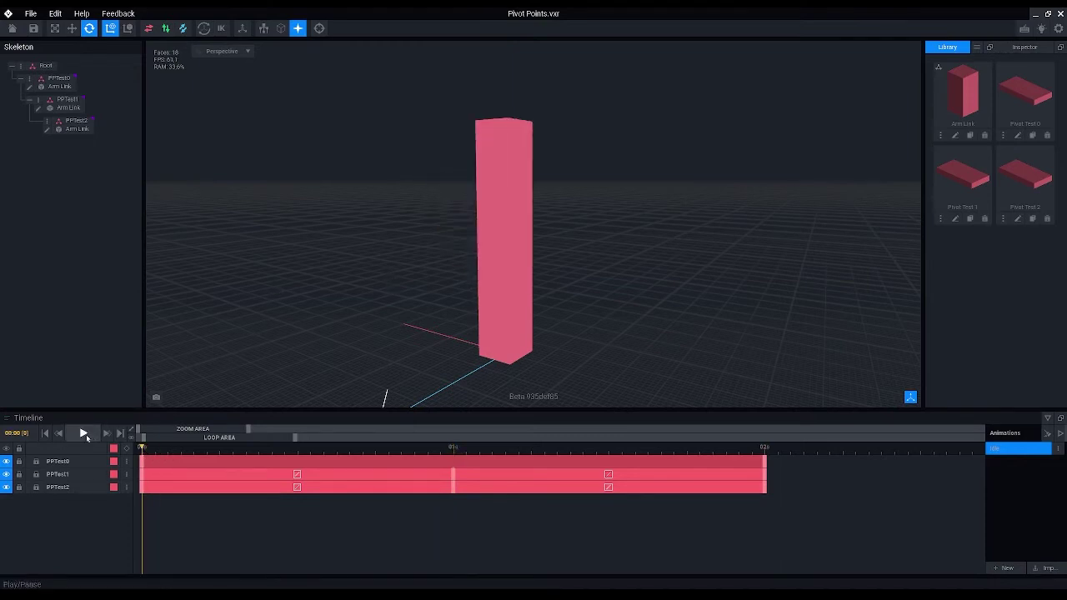
left_click(84, 433)
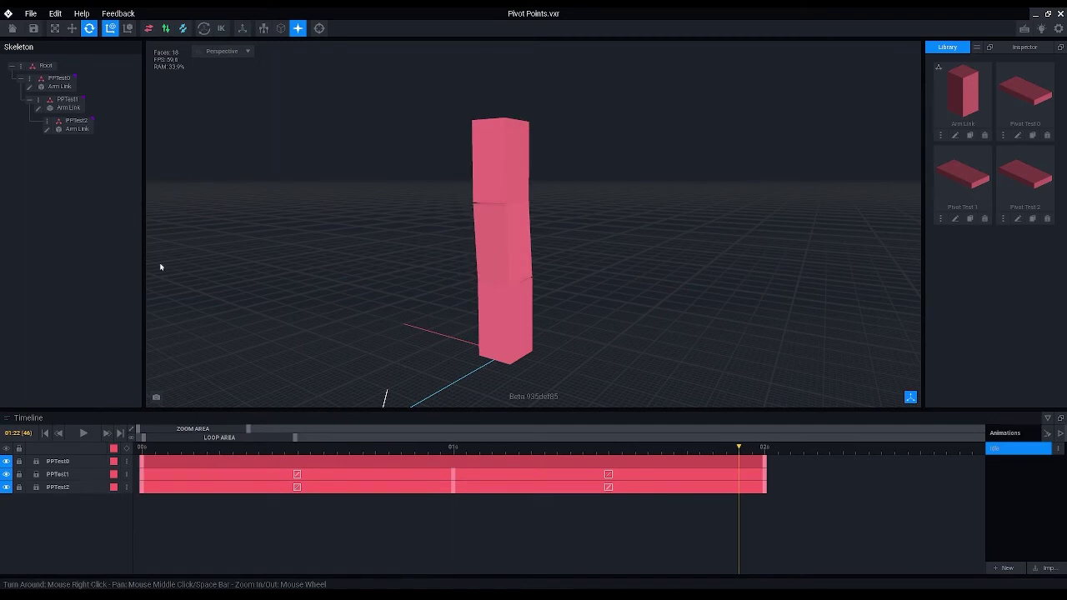
Delete the arm links' keyframes at the two-second mark and at frame 24
right_click(766, 488)
right_click(765, 475)
right_click(765, 463)
right_click(455, 476)
left_click(455, 487)
key("Delete")
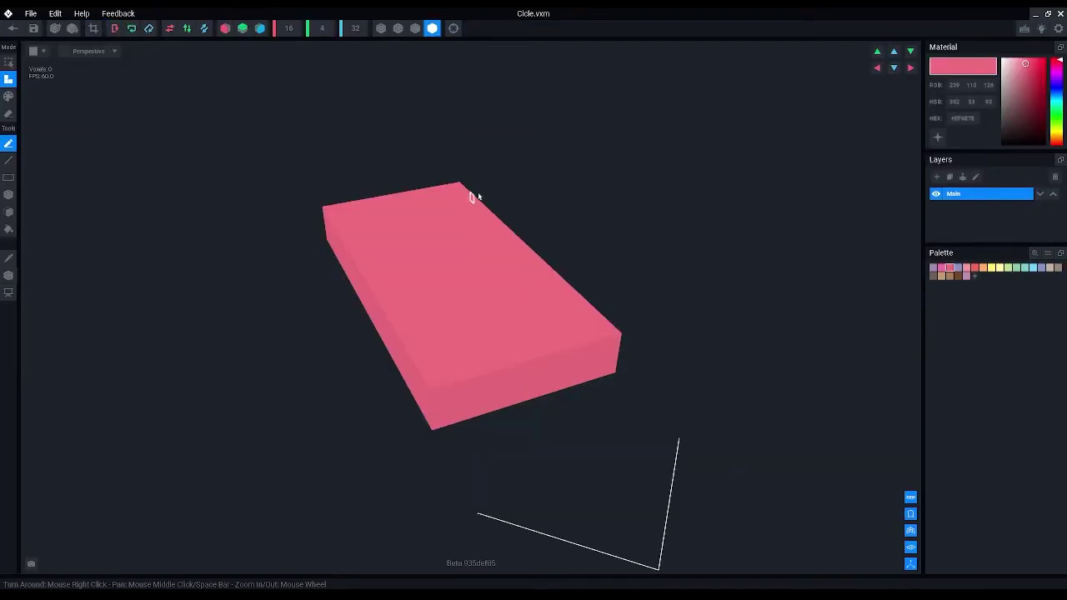
Show the Cicle voxel block with outlined edges and set its volume depth to 4
left_click(417, 30)
right_click_drag(533, 175, 456, 205)
right_click_drag(445, 169, 437, 129)
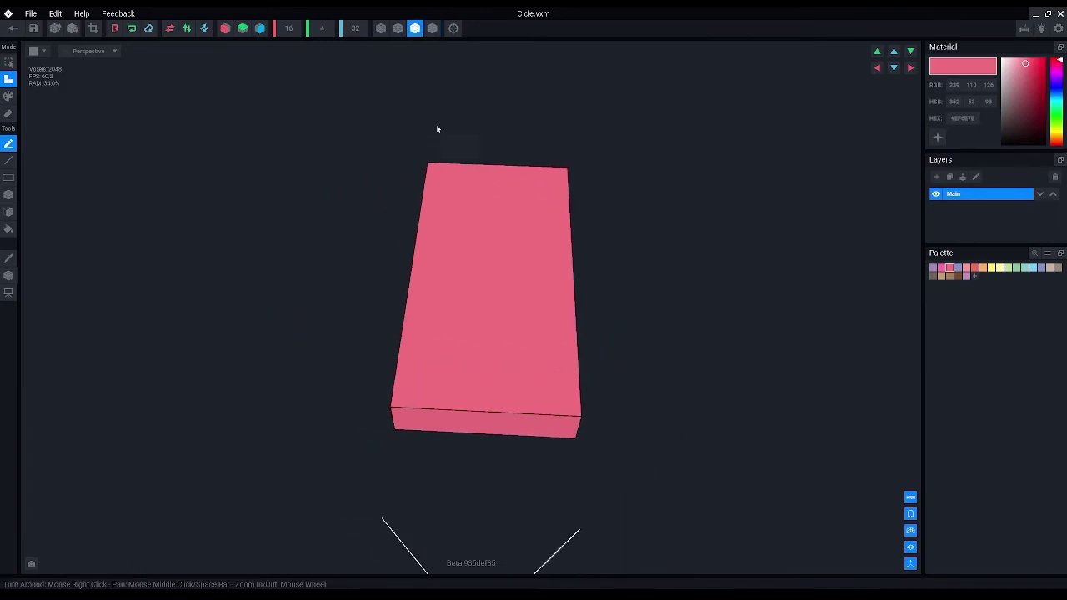
left_click(356, 29)
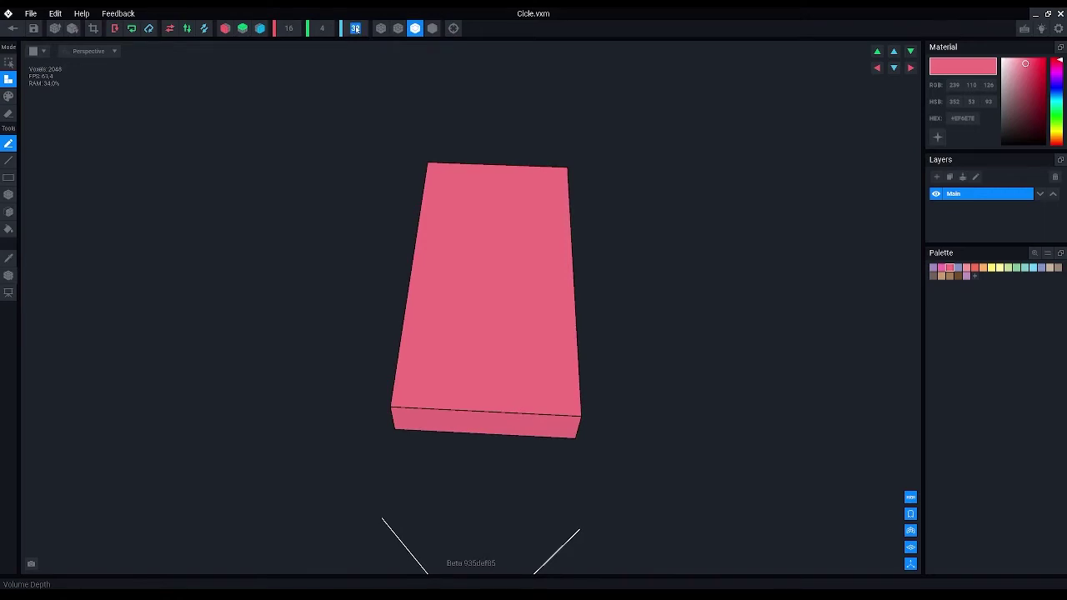
type("4")
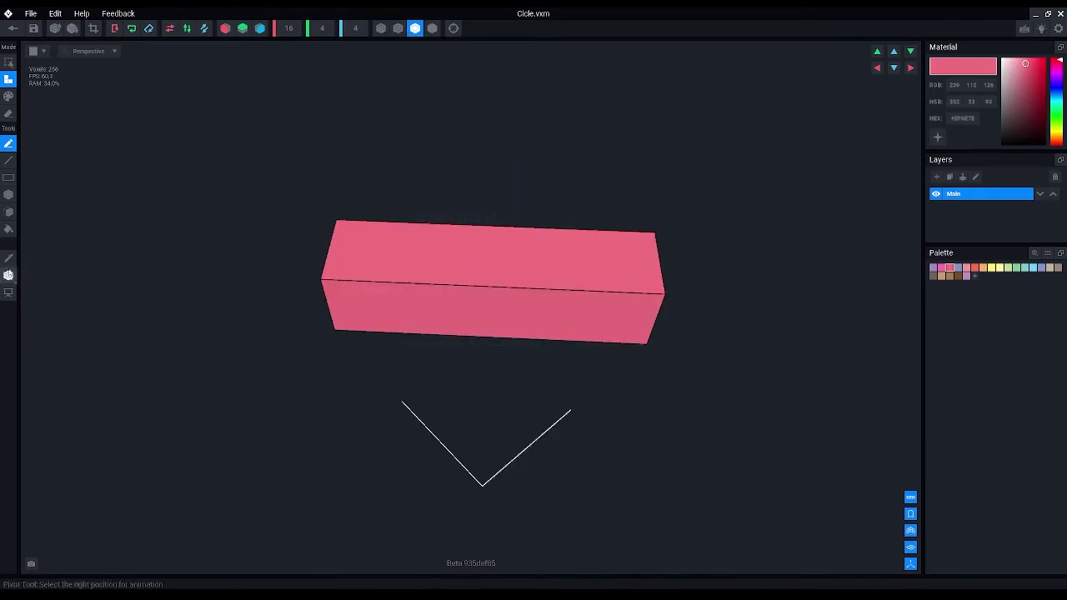
Move the Cicle block's pivot point along its blue depth axis to 0, onto the block's lower end corner
right_click_drag(419, 314, 431, 286)
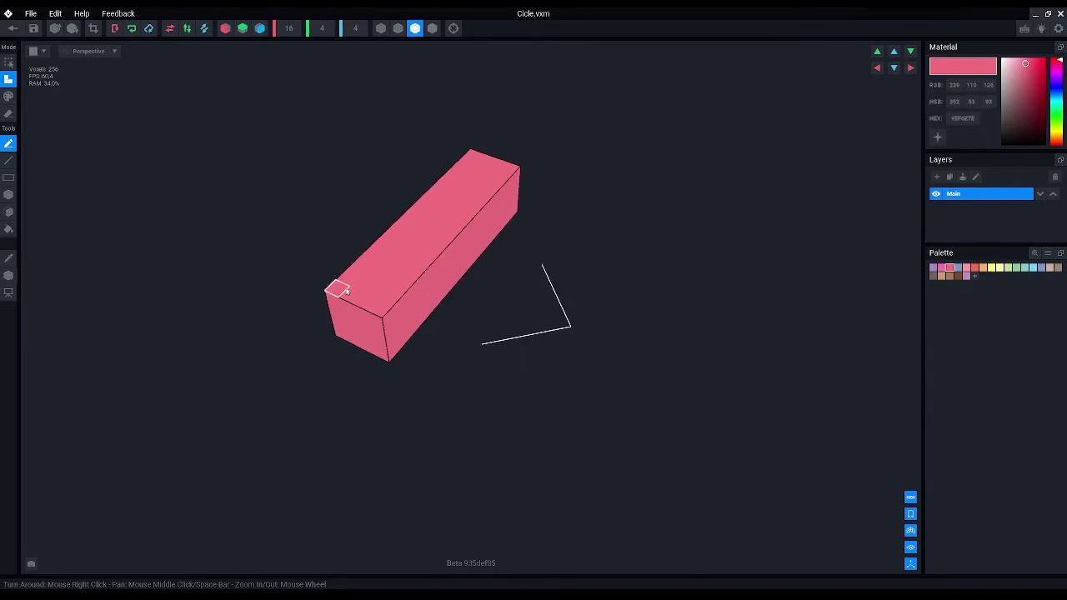
right_click_drag(349, 290, 438, 241)
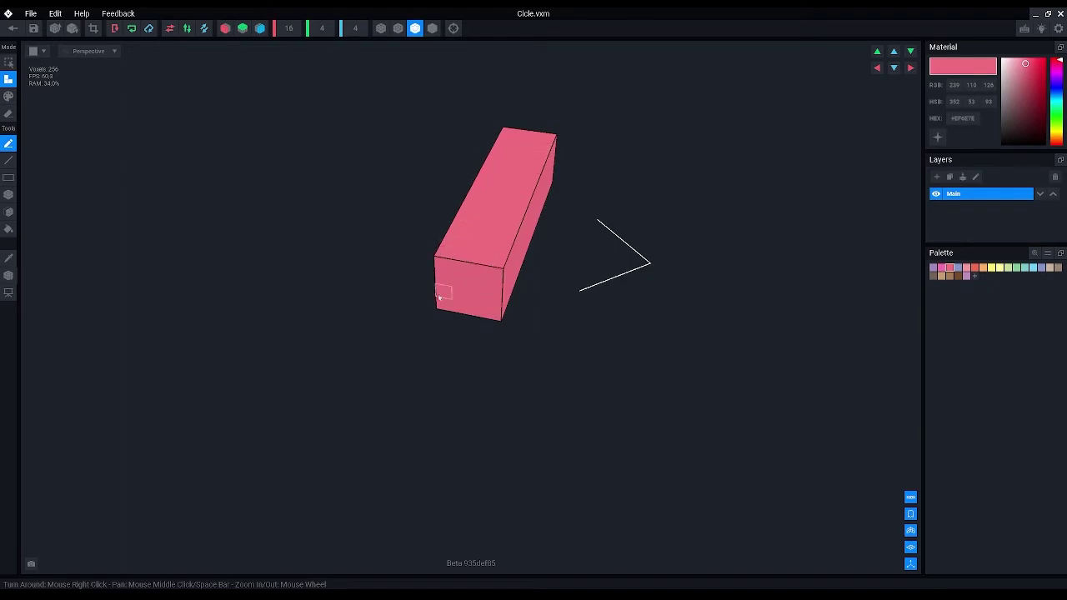
scroll(369, 337, "up", 2)
left_click(8, 275)
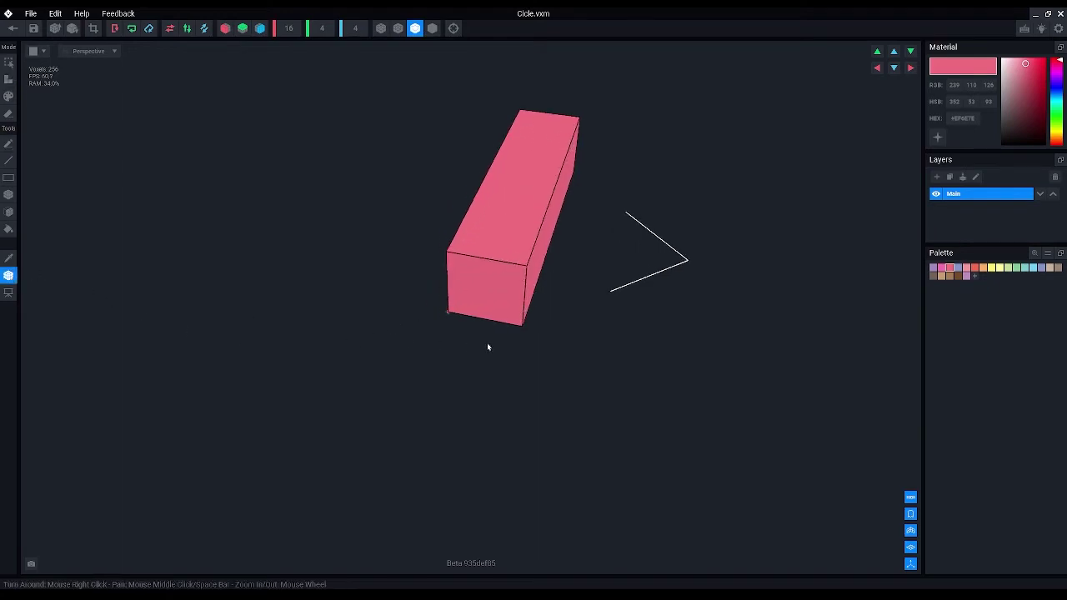
scroll(486, 342, "down", 3)
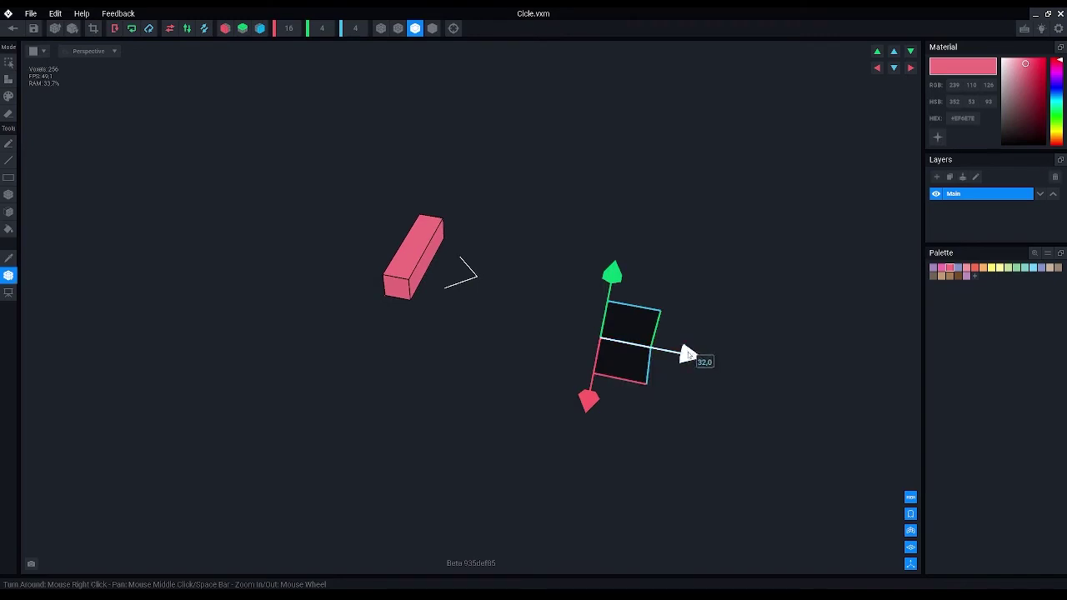
left_click_drag(698, 358, 458, 313)
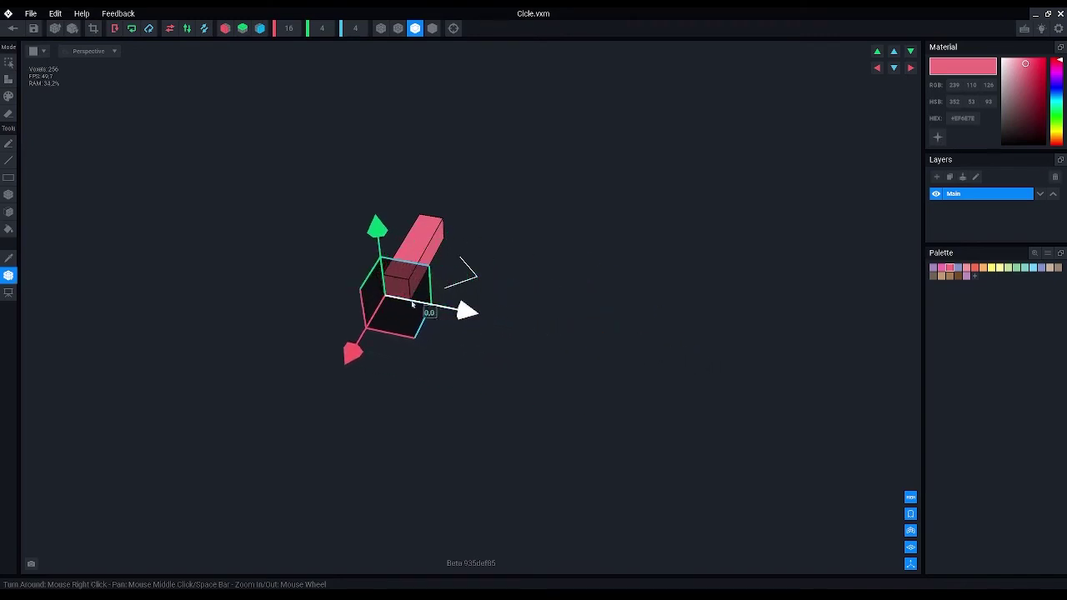
scroll(410, 303, "up", 5)
right_click_drag(408, 300, 435, 309)
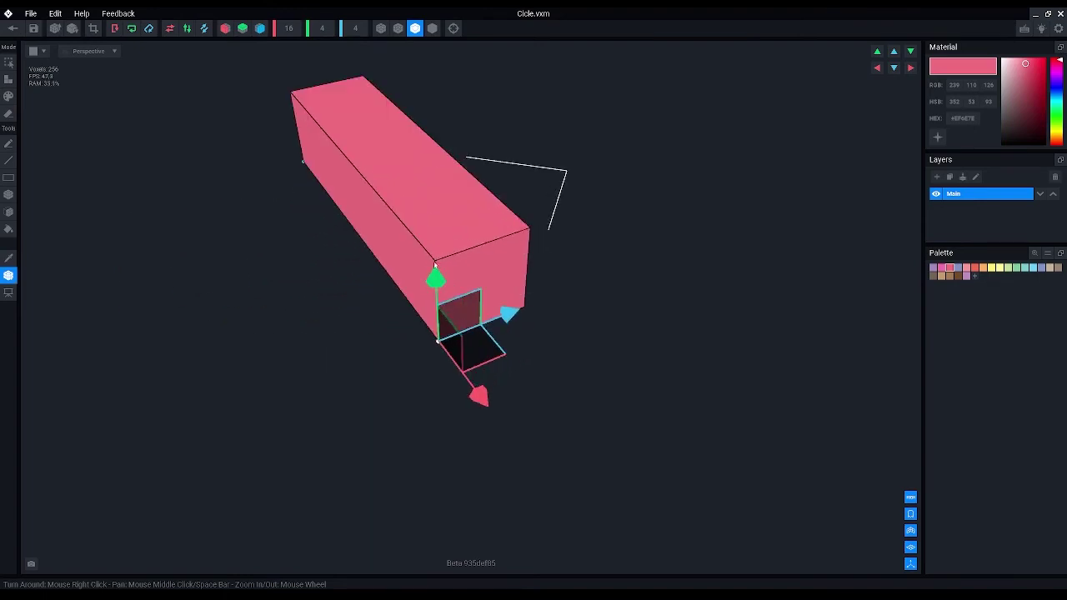
right_click_drag(431, 263, 431, 258)
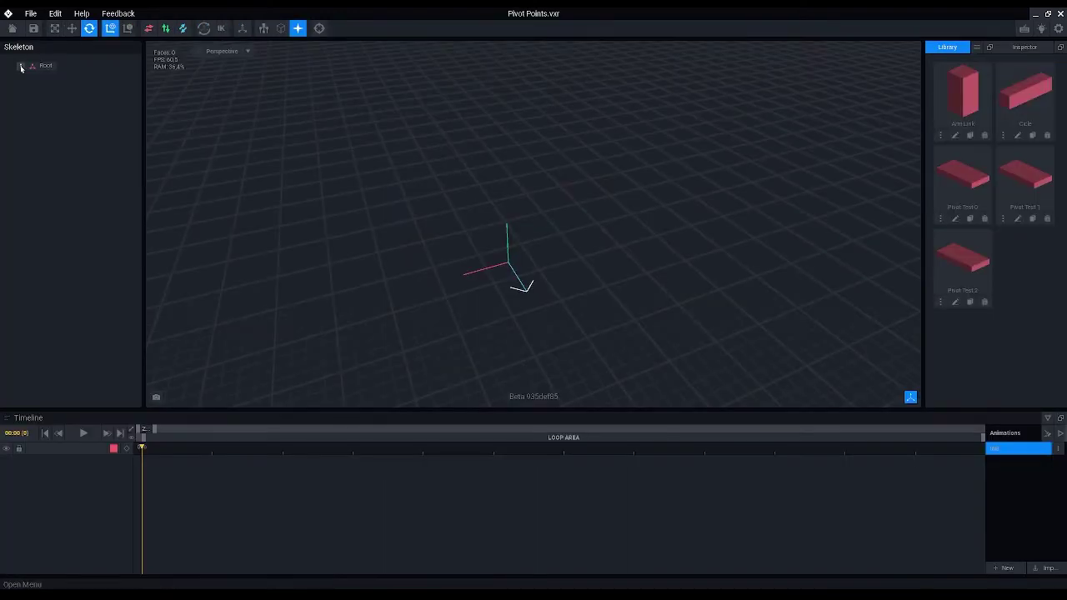
Create a child node named Circle 0 under Root and attach the Cicle model from the library to it
right_click(21, 69)
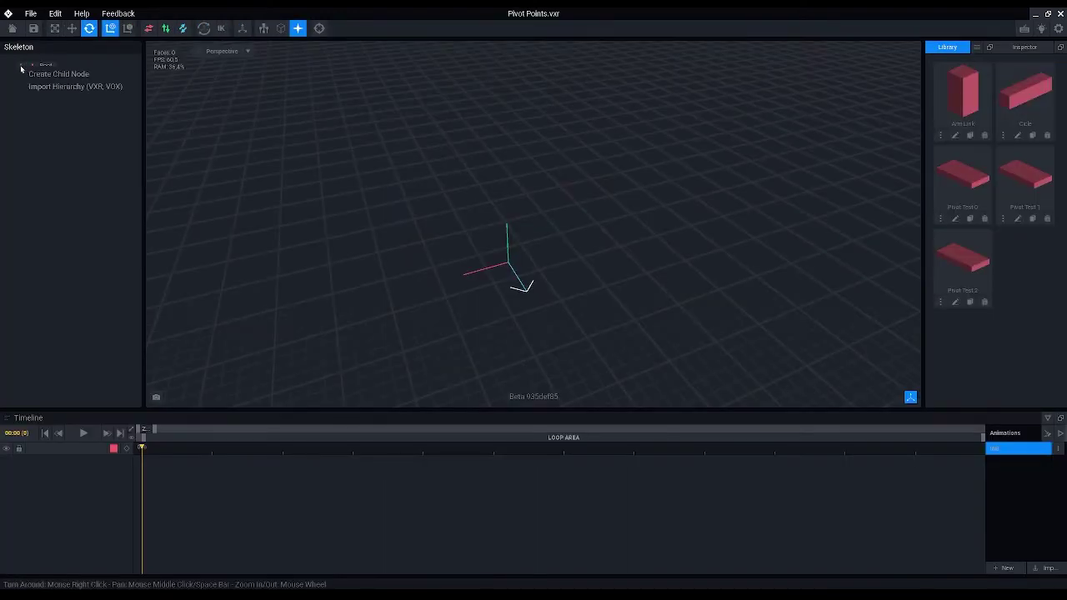
left_click(66, 77)
type("Circle 0")
key("Return")
left_click_drag(1025, 93, 222, 138)
left_click_drag(221, 137, 56, 79)
Create a child node named Circle 1 under Circle 0 and attach the Cicle model to it
right_click(30, 79)
left_click(75, 88)
type("Circle 1")
key("Return")
left_click_drag(1026, 93, 493, 150)
left_click_drag(493, 150, 65, 100)
Place the Circle 1 segment at the far end of Circle 0 and rotate it to form an angled joint
left_click_drag(296, 275, 432, 148)
left_click_drag(494, 214, 454, 218)
right_click_drag(458, 215, 491, 203)
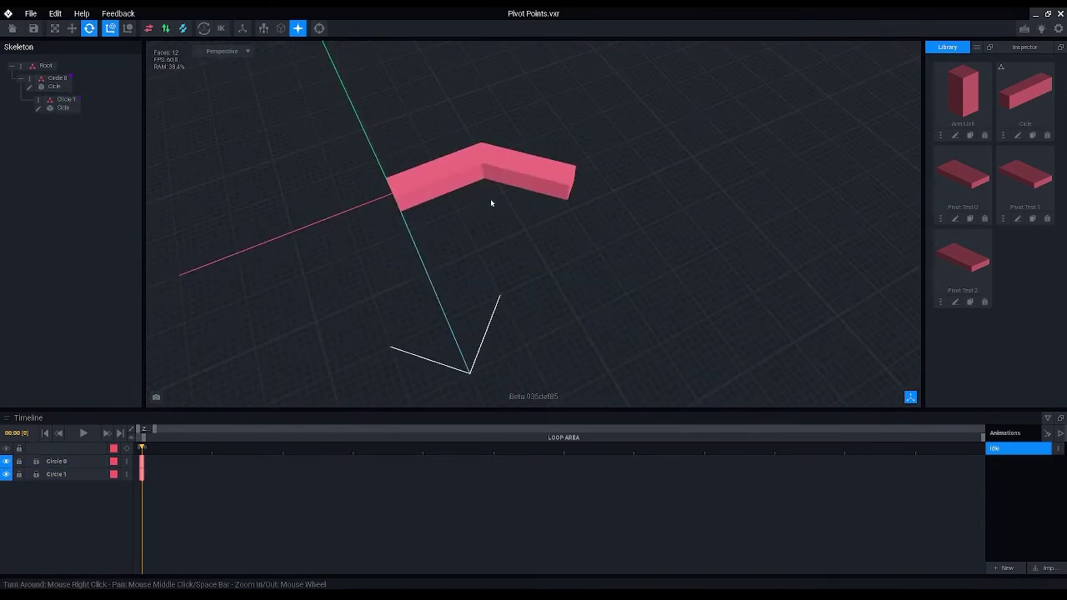
Examine the joint between the Circle 0 and Circle 1 segments from several angles, checking where each one pivots
left_click(420, 185)
left_click(517, 164)
mouse_move(517, 164)
right_mouse_down()
mouse_move(476, 160)
mouse_move(500, 149)
mouse_move(524, 162)
mouse_move(507, 150)
mouse_move(547, 146)
right_mouse_up()
scroll(476, 160, "up", 5)
right_click_drag(534, 200, 534, 202)
left_click(517, 252)
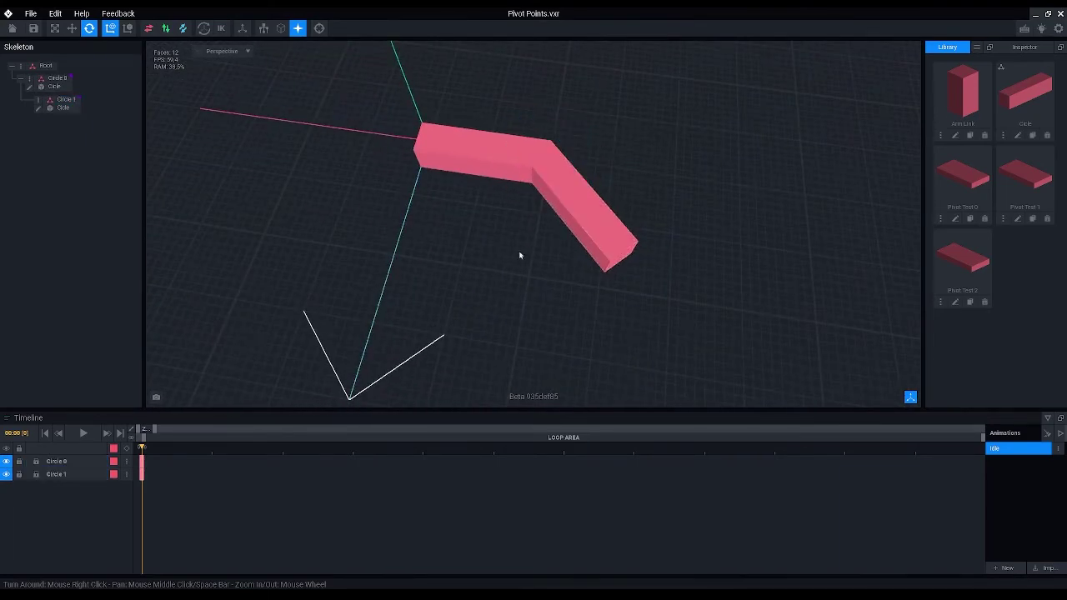
scroll(555, 215, "up", 1)
Duplicate the Circle 1 node as Circle 2 and nest the copy under Circle 1
left_click(568, 189)
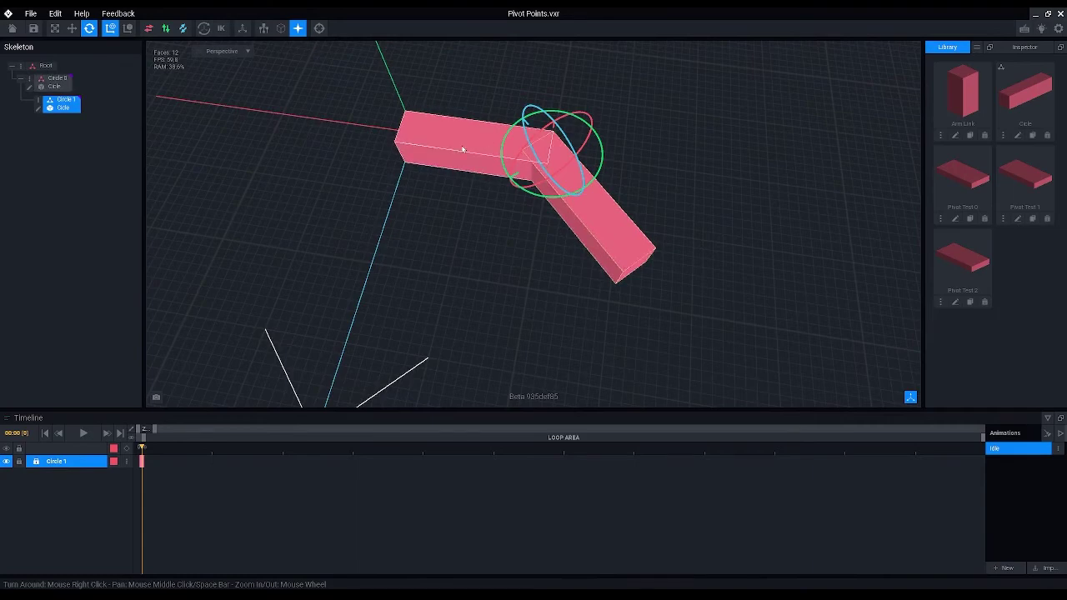
right_click(36, 100)
left_click(57, 162)
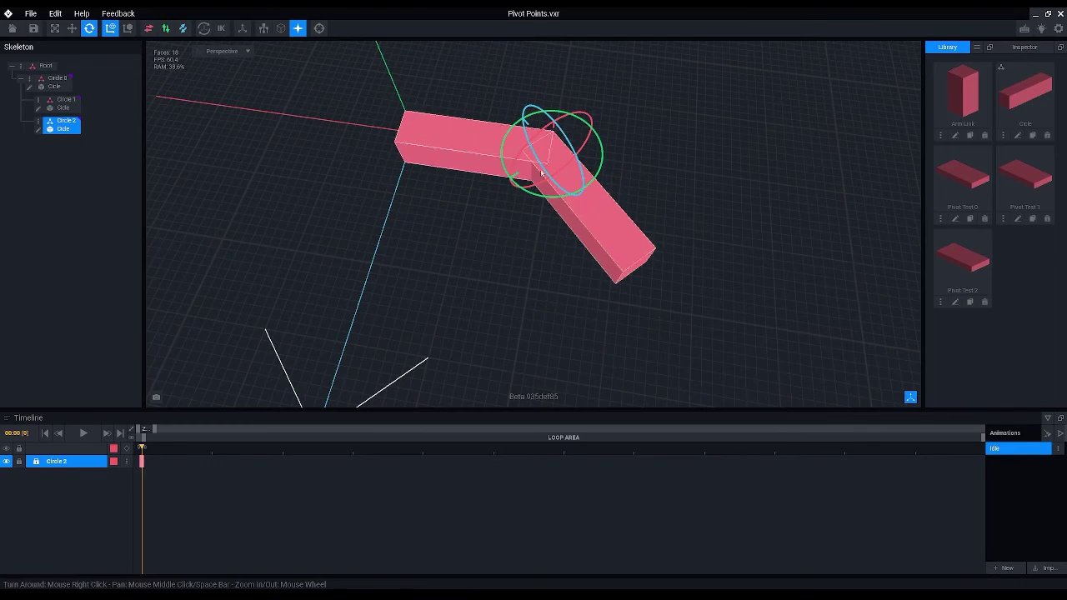
left_click(426, 134)
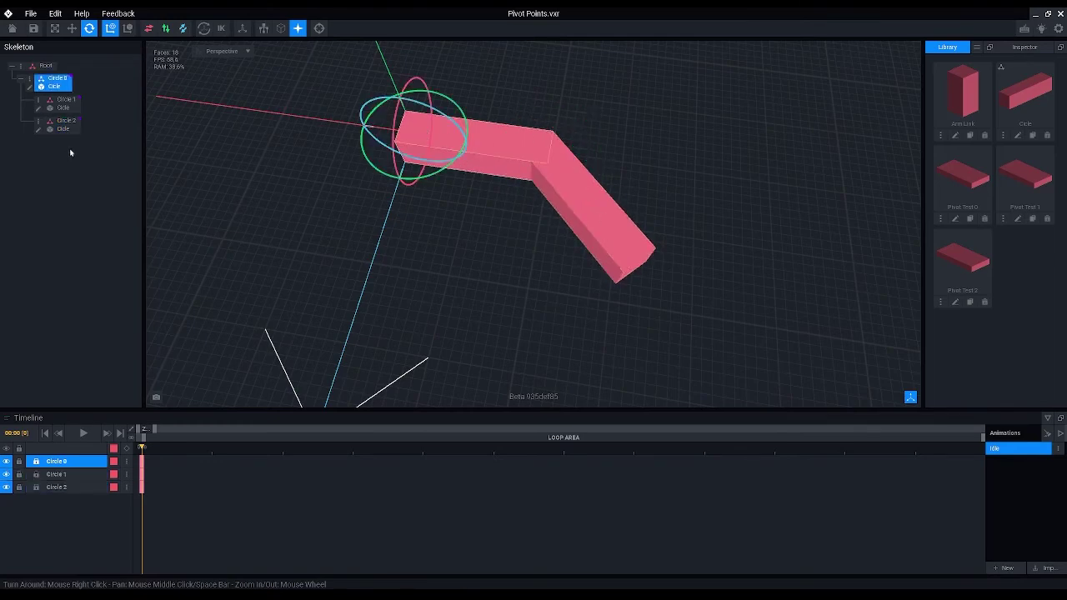
left_click(64, 102)
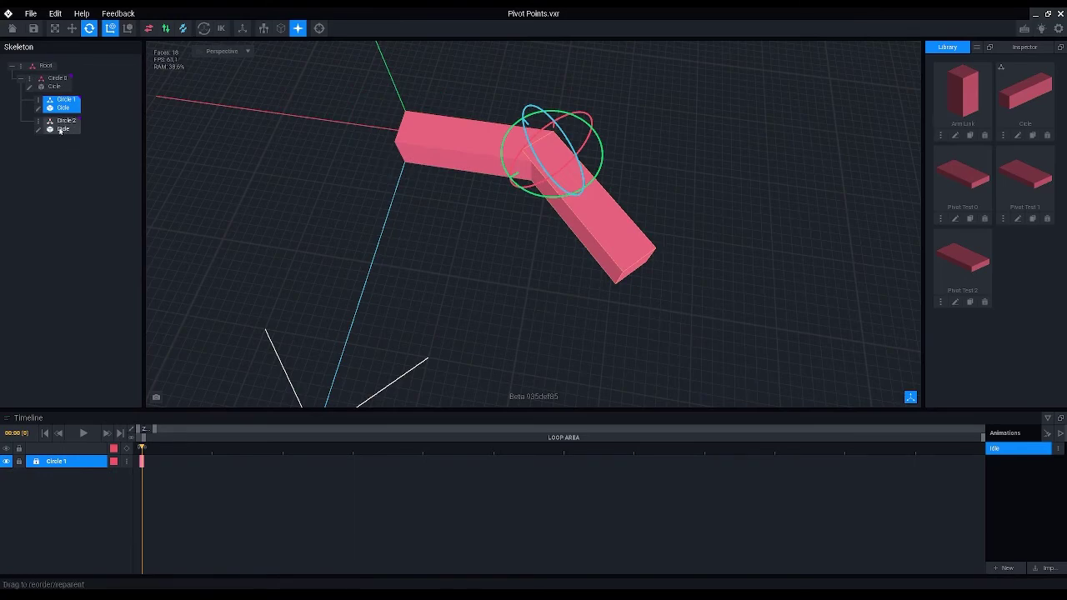
left_click(62, 127)
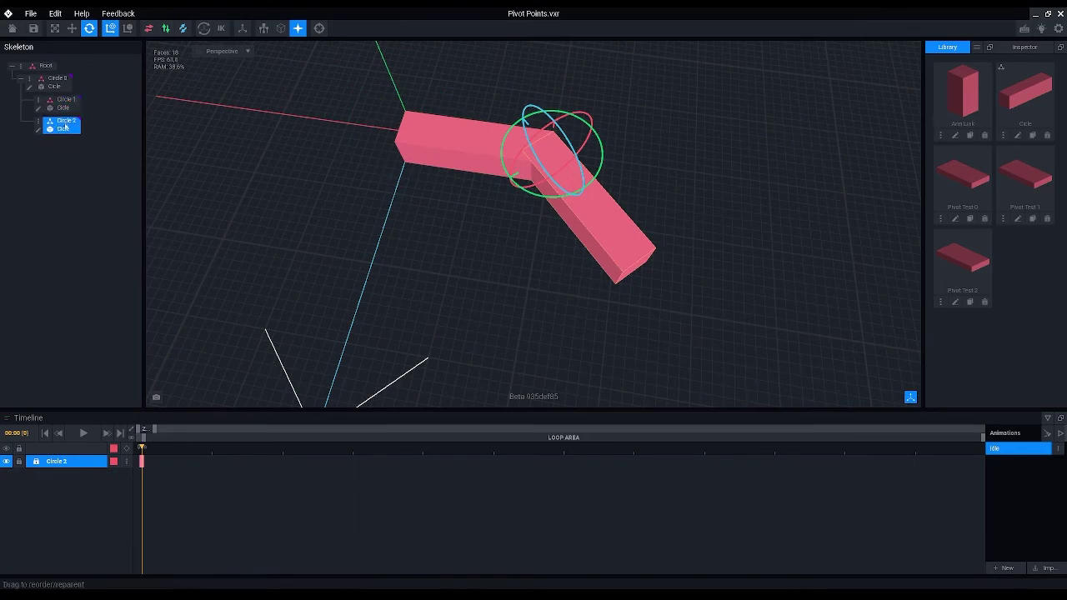
left_click(69, 104)
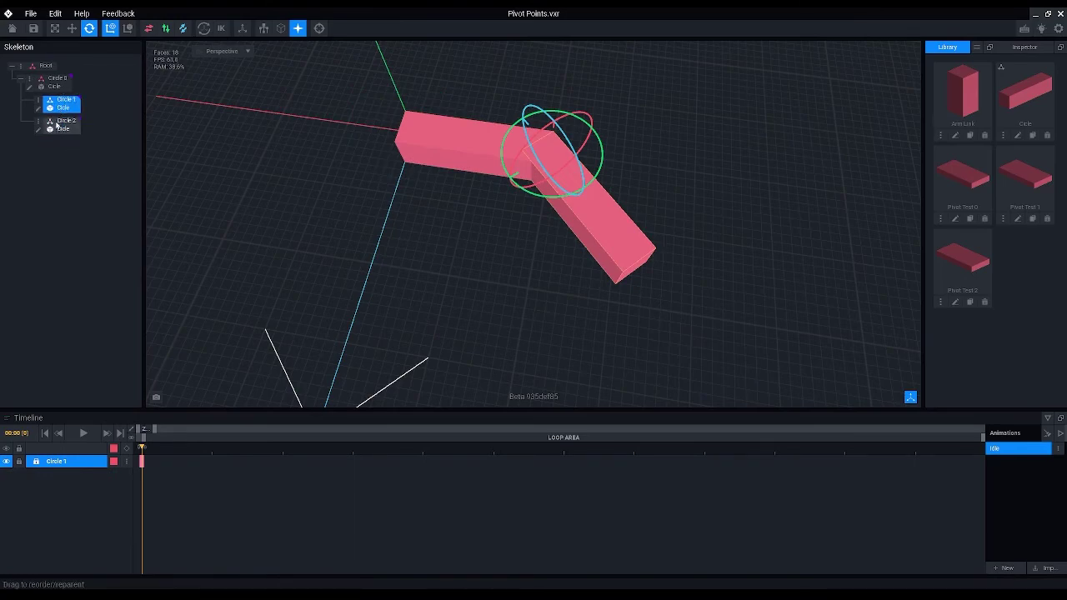
middle_click_drag(625, 267, 581, 215)
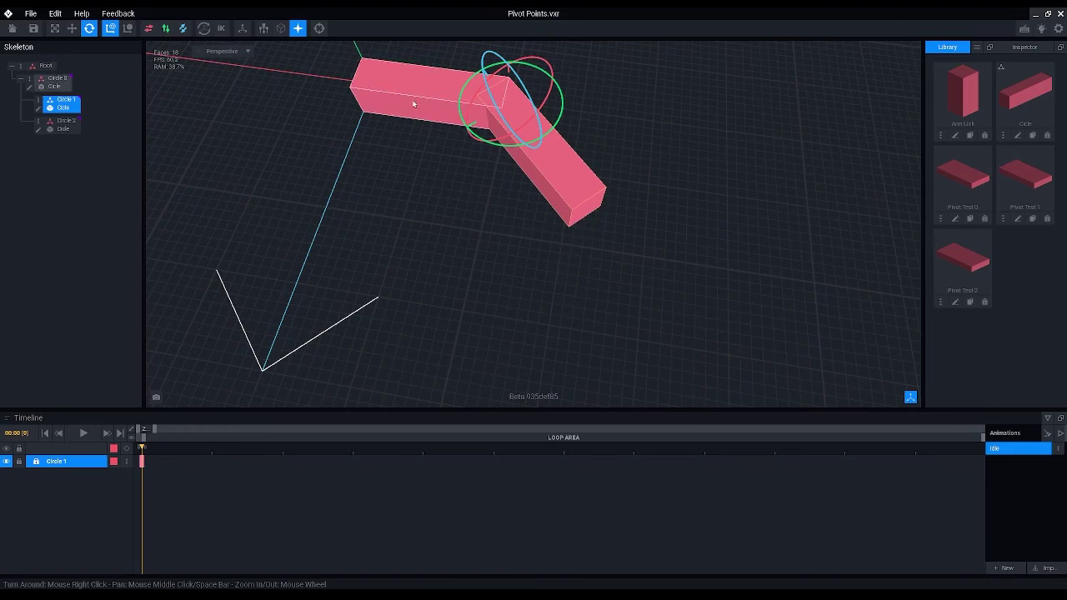
left_click_drag(66, 123, 68, 106)
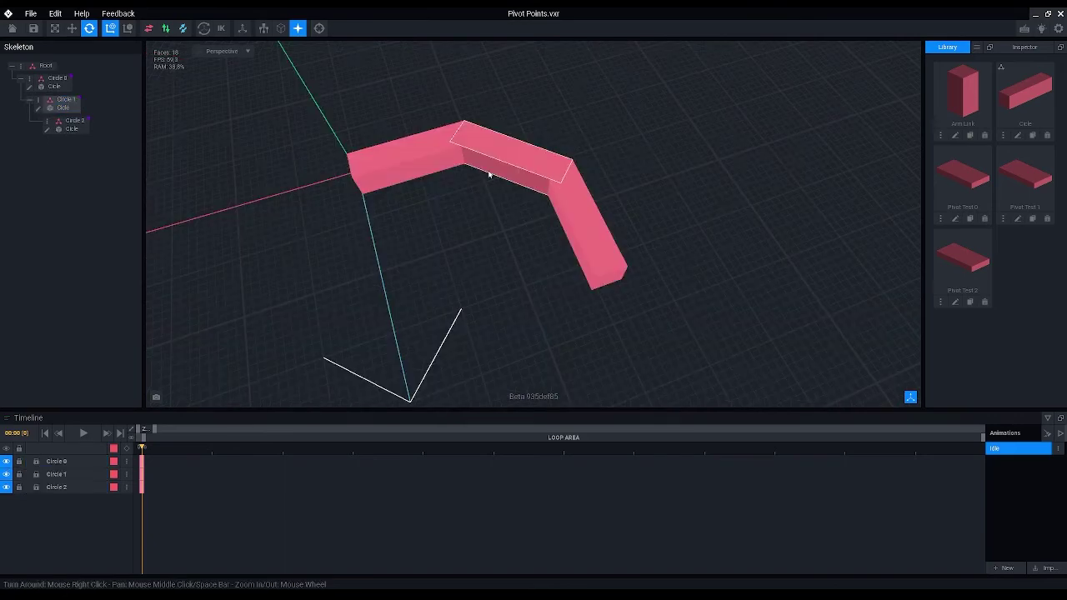
Select the Circle 1, Circle 0 and Circle 2 segments in turn to examine each pivot and its nested children
left_click(491, 171)
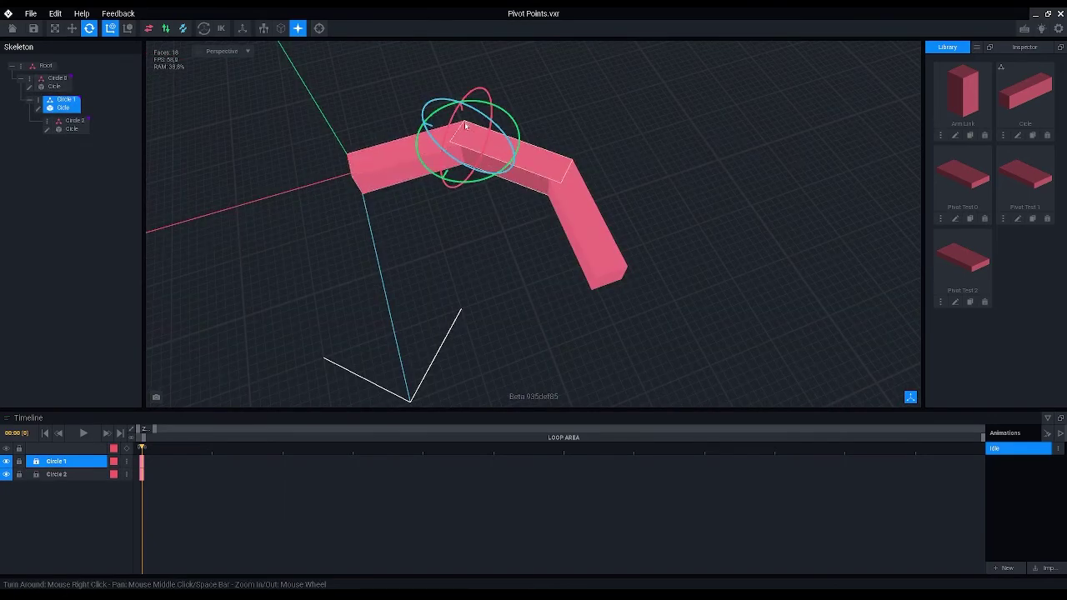
left_click(403, 159)
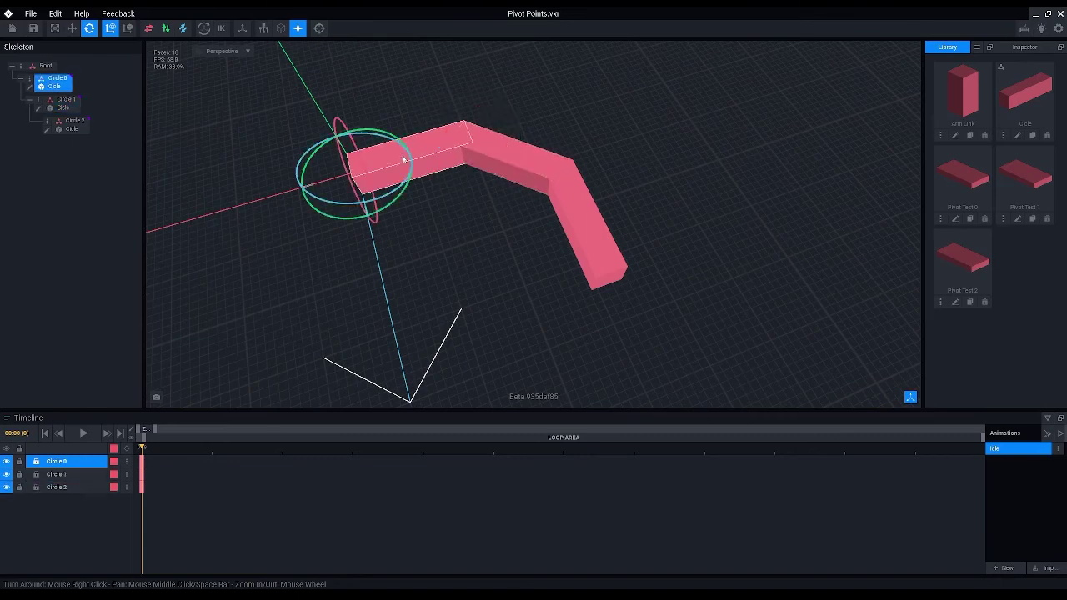
left_click(582, 218)
left_click(487, 160)
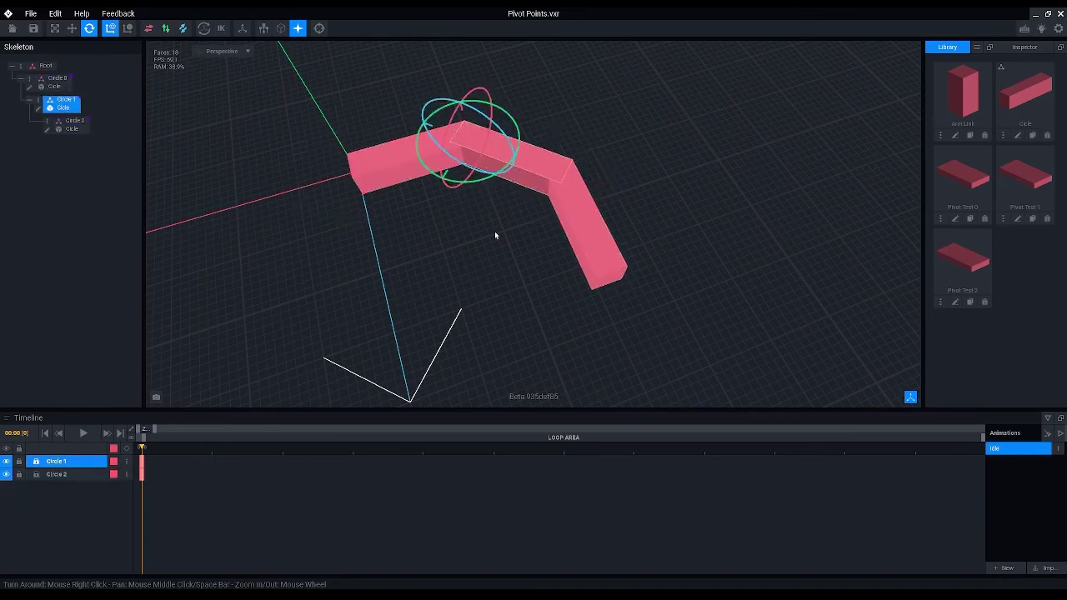
left_click(495, 231)
Duplicate the Circle 2 node as Circle 3 and nest the copy under Circle 2
right_click(46, 122)
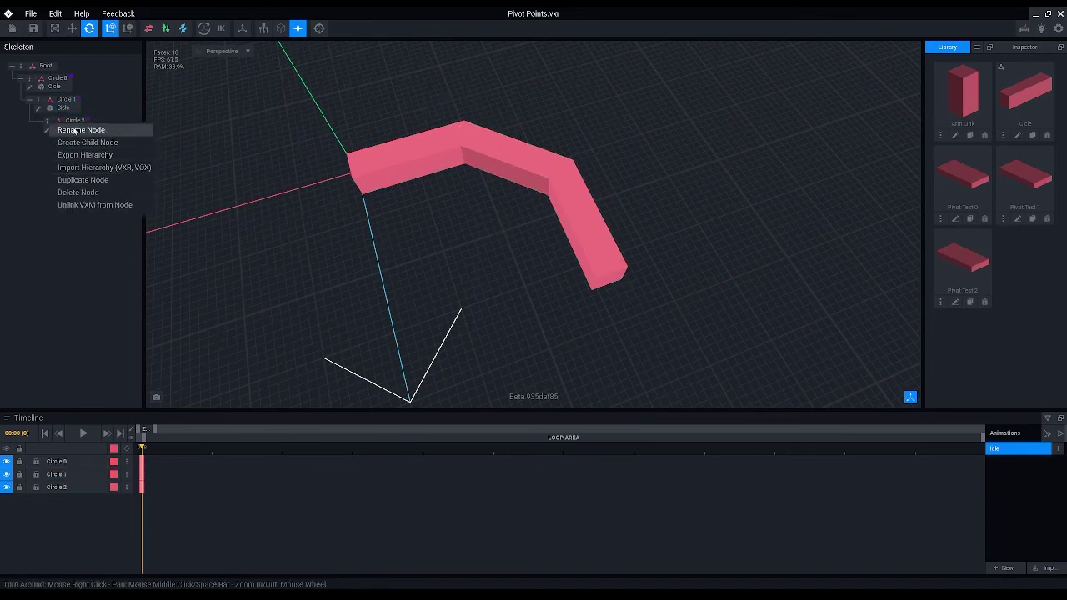
left_click(71, 180)
key("Return")
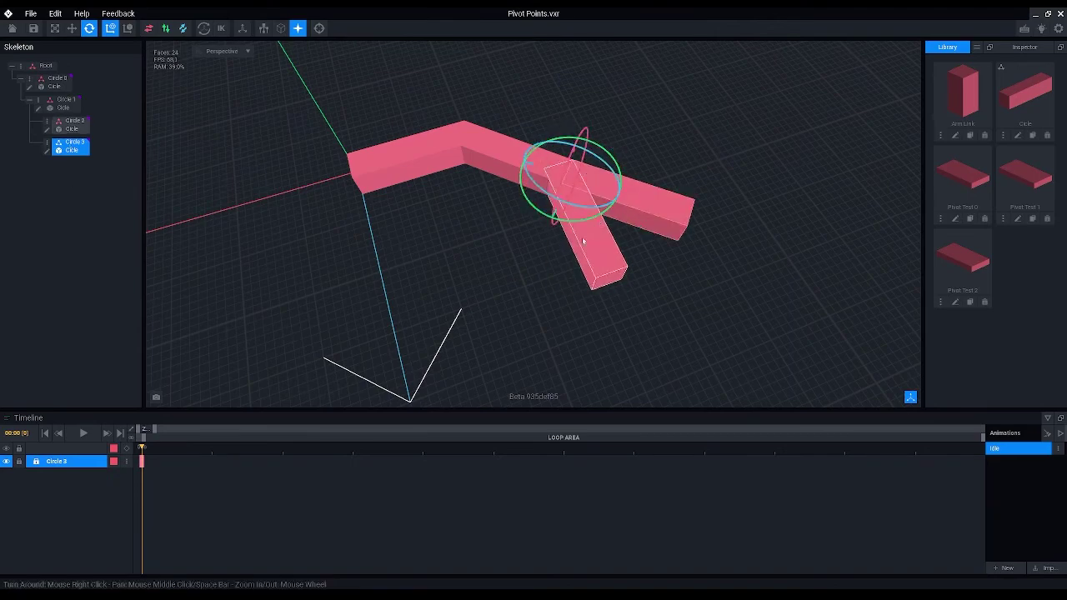
scroll(347, 278, "up", 2)
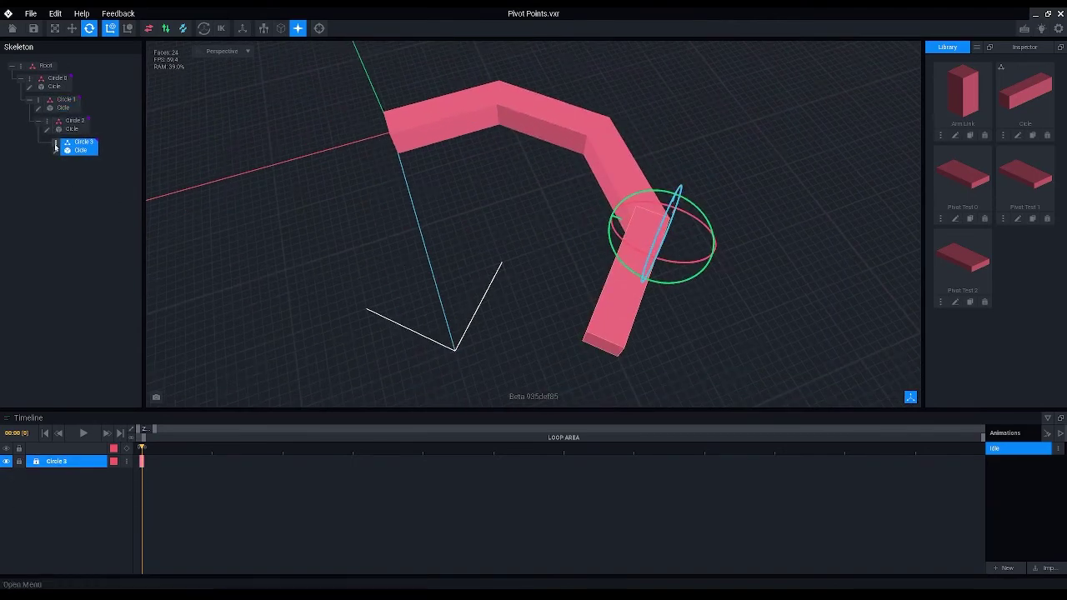
Add a nested duplicate named Circle 4 under Circle 3 and extend the chain with two more nested segments
left_click(61, 104)
left_click(38, 100)
left_click(61, 175)
type("Circle 4")
key("Return")
Duplicate the last segment as Circle 5 and nest it at the chain's end to close the octagonal ring
left_click(83, 206)
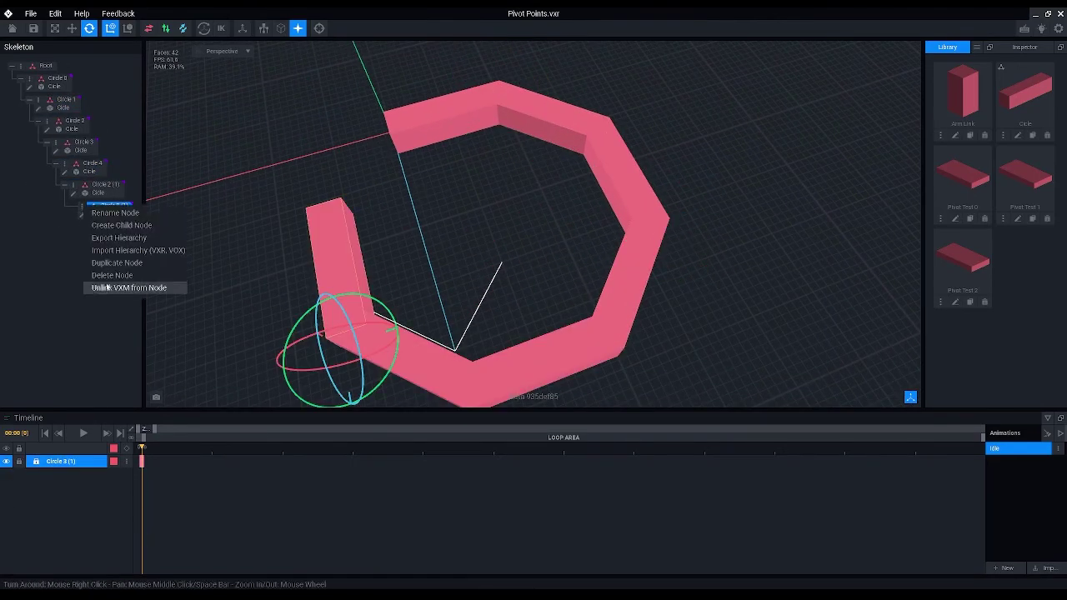
left_click(105, 287)
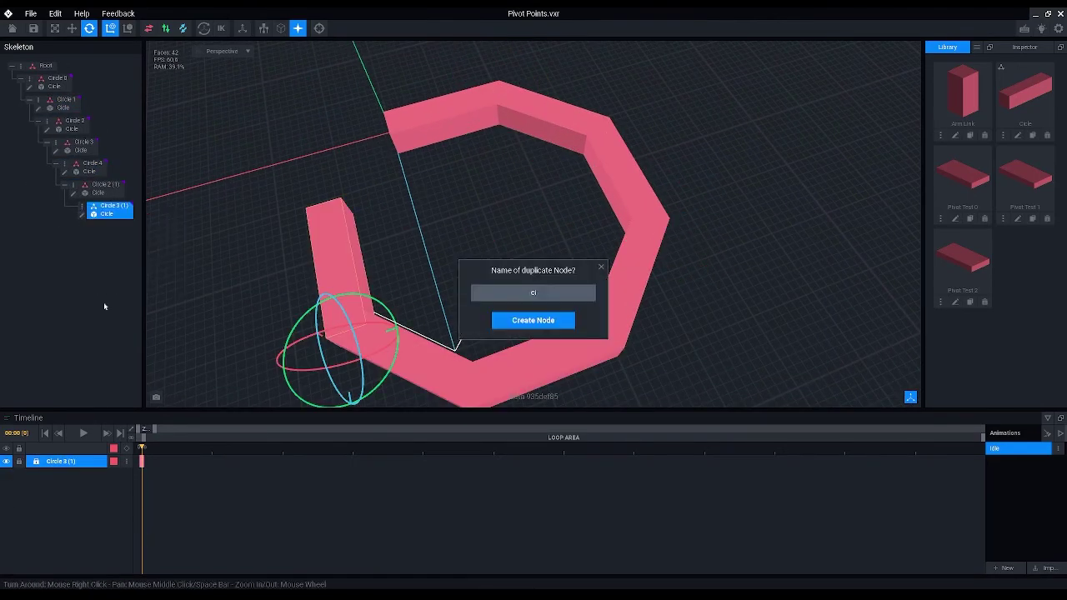
type("Circle 5")
key("Return")
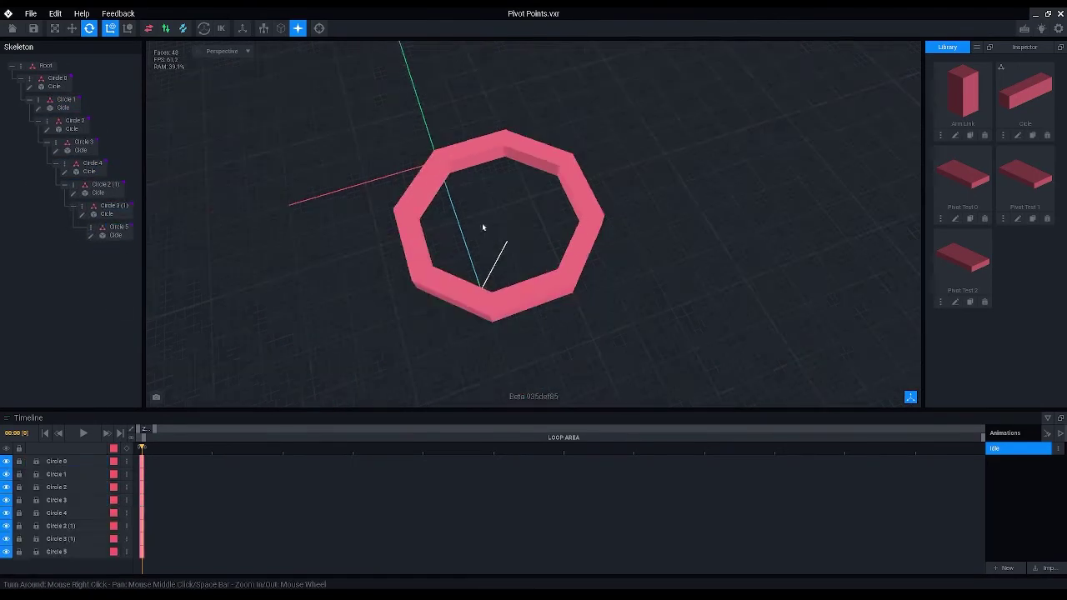
right_click_drag(482, 223, 608, 224)
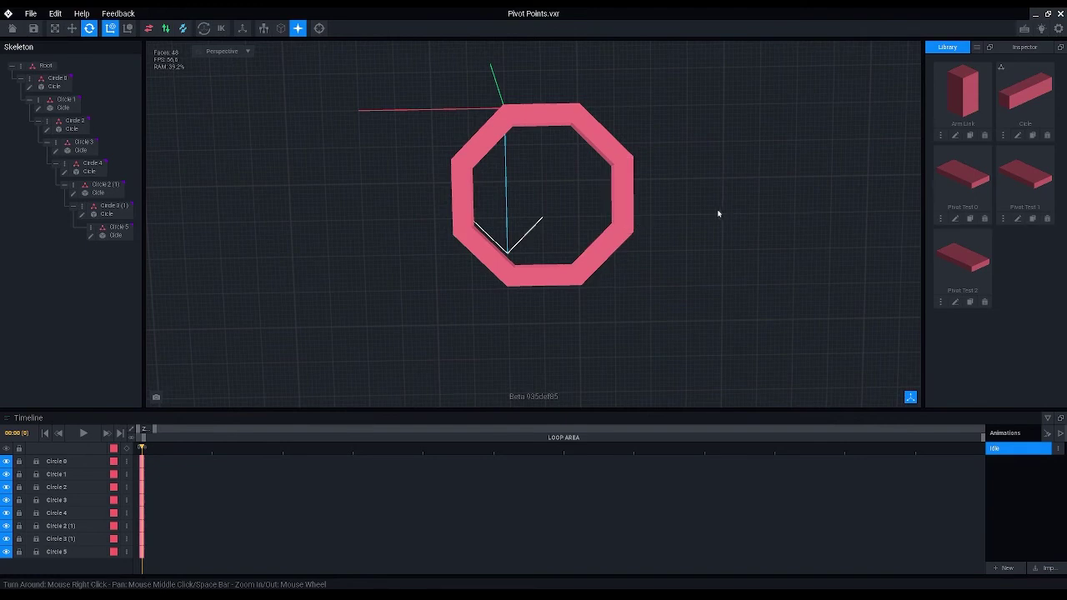
middle_click_drag(645, 205, 634, 207)
scroll(634, 208, "up", 1)
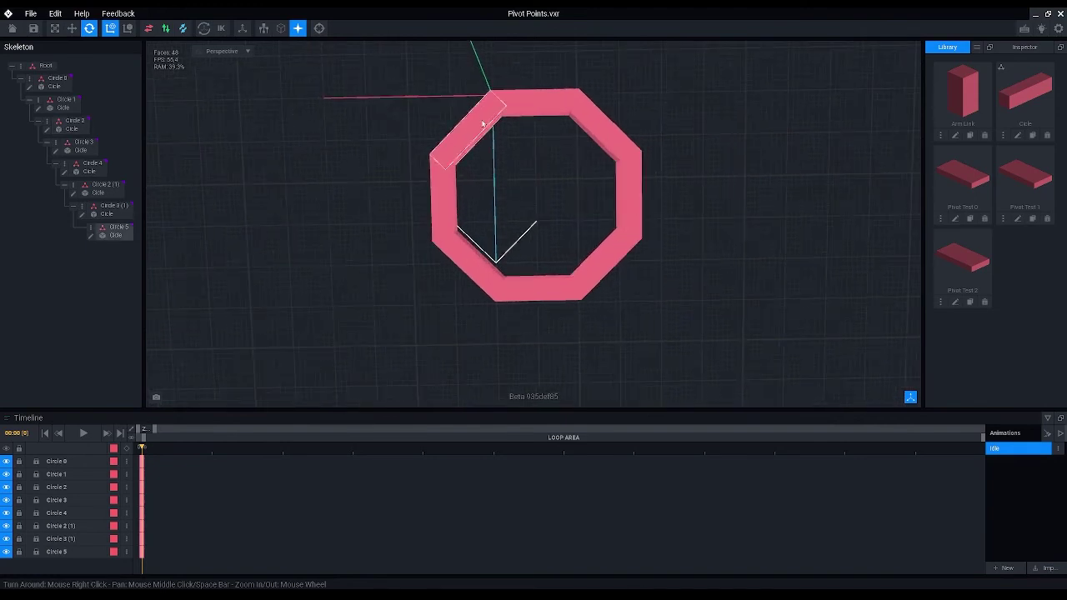
Open Circle 5's Cicle model and move its pivot inward along the Z axis to the middle of the segment's width
right_click_drag(606, 125, 607, 125)
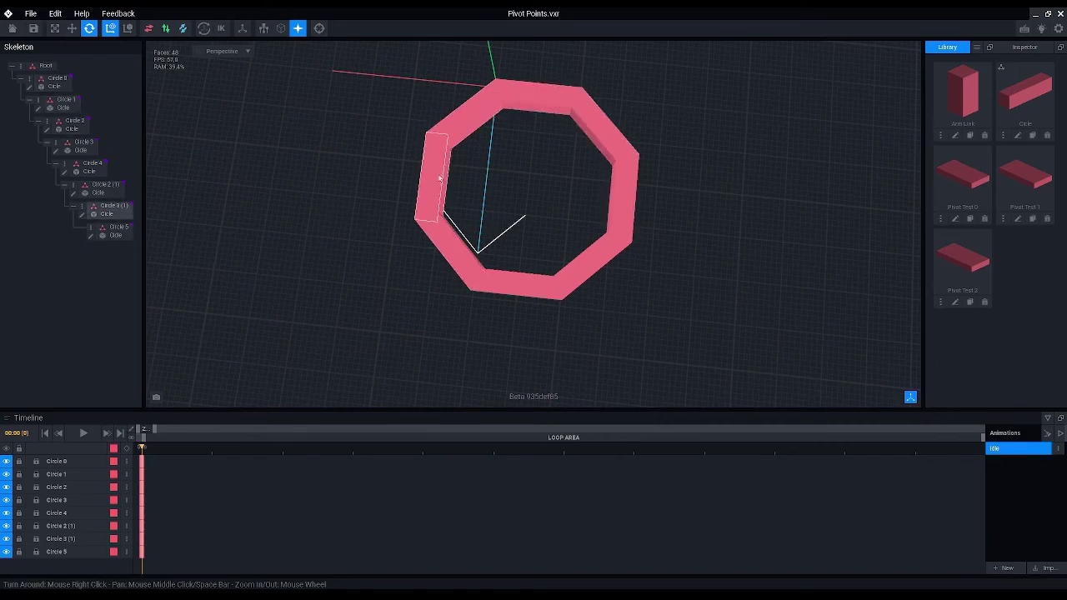
scroll(433, 171, "up", 1)
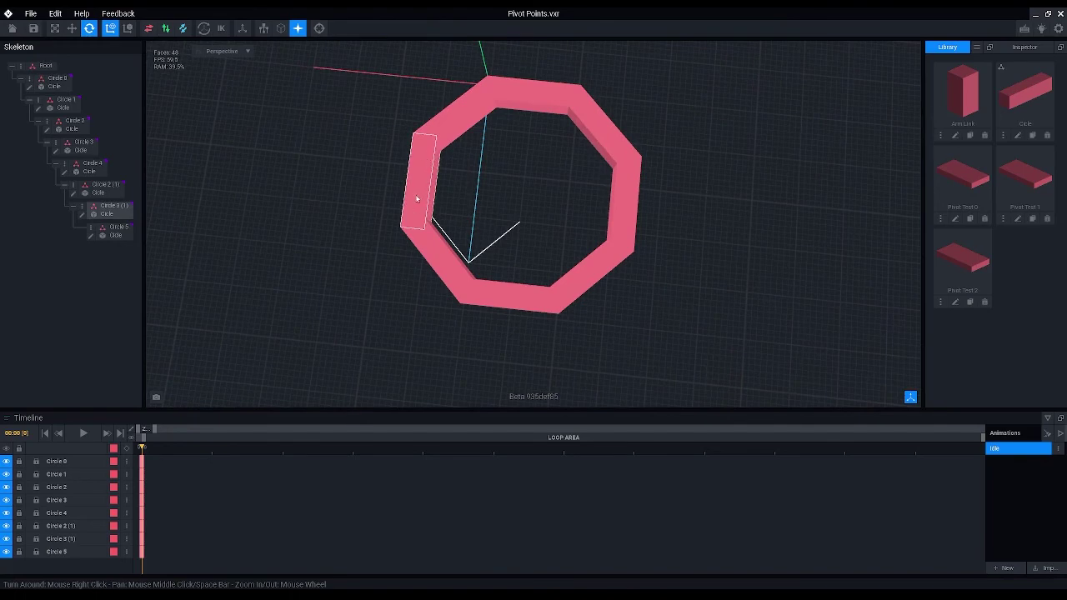
left_click(91, 235)
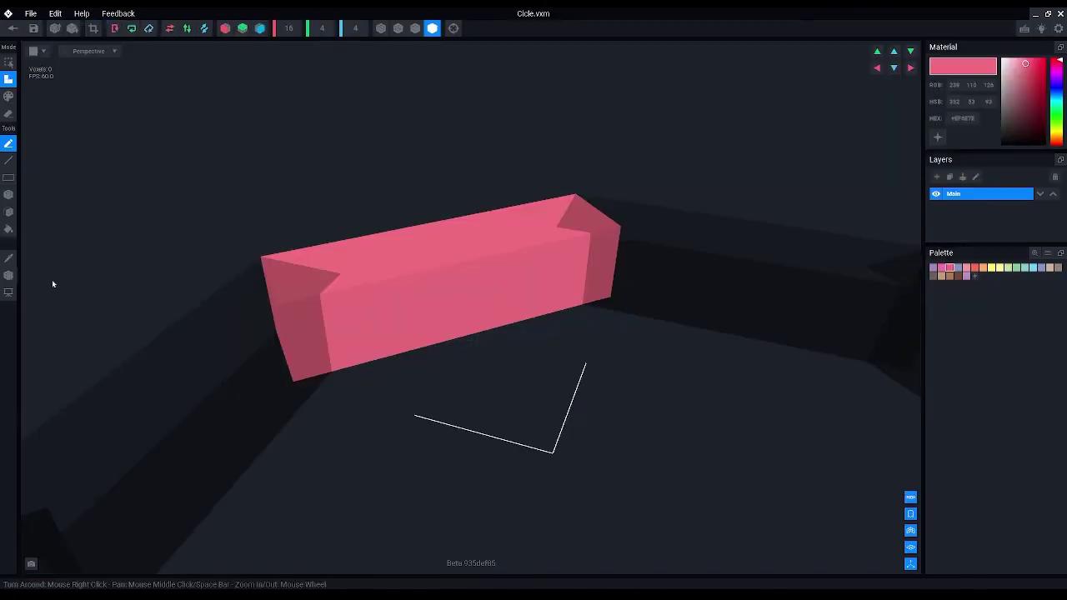
left_click(8, 277)
right_click_drag(258, 309, 463, 279)
left_click_drag(488, 425, 536, 419)
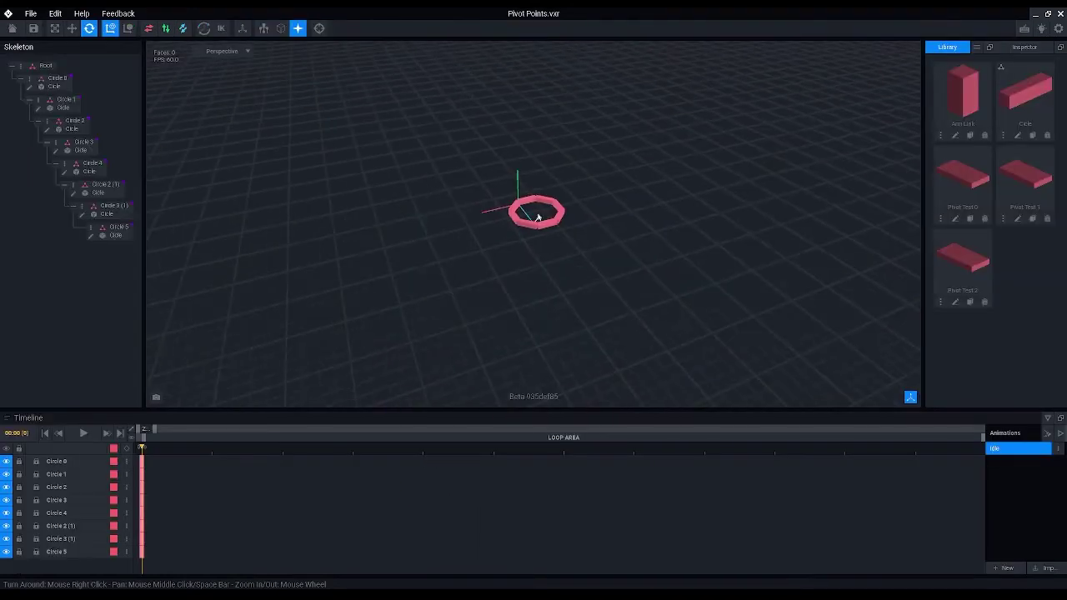
Examine the joints between the ring's segments up close from above
scroll(537, 220, "up", 3)
right_click_drag(537, 219, 528, 221)
scroll(528, 221, "up", 2)
middle_click_drag(543, 222, 510, 193)
mouse_move(510, 193)
right_mouse_down()
mouse_move(523, 208)
mouse_move(522, 168)
mouse_move(507, 180)
right_mouse_up()
scroll(503, 135, "up", 6)
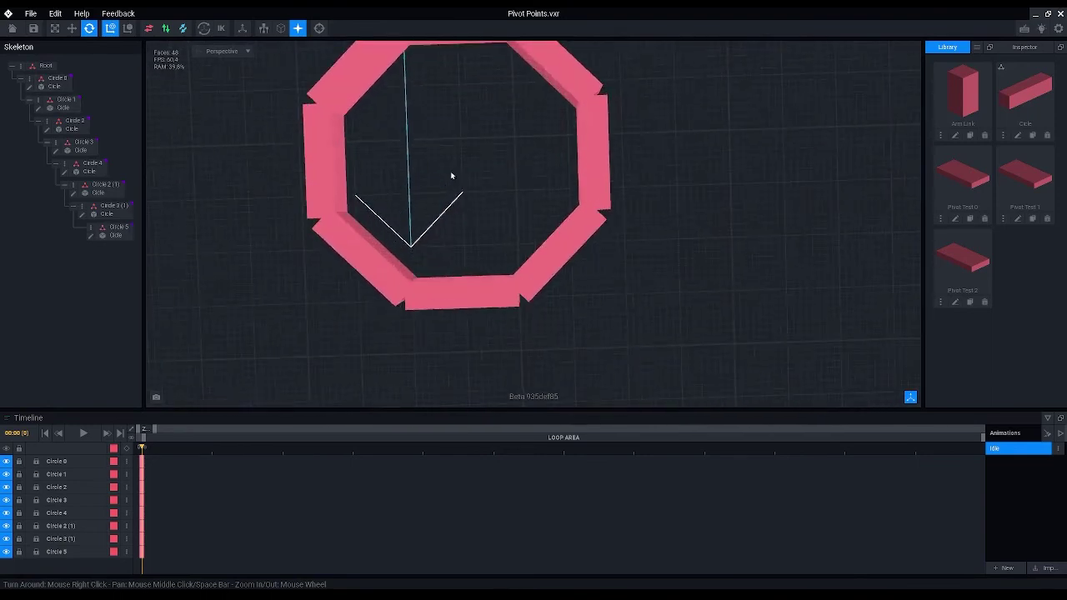
scroll(443, 142, "up", 4)
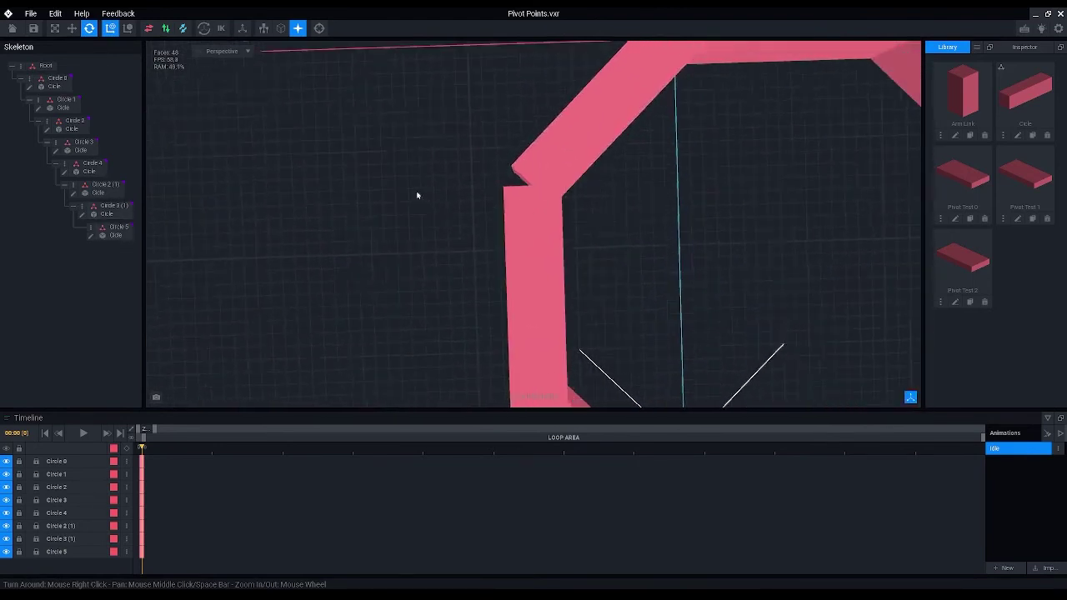
Move the Cicle model's pivot along the Z axis to the segment's inner edge, save, and return to the skeleton
left_click(90, 235)
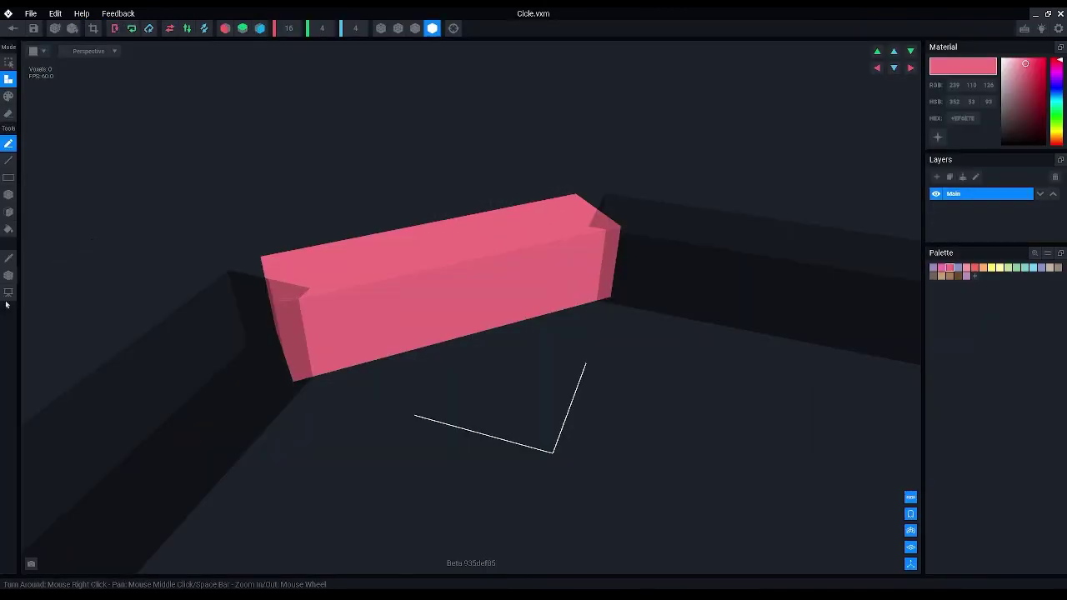
left_click(8, 275)
right_click_drag(350, 347, 387, 371)
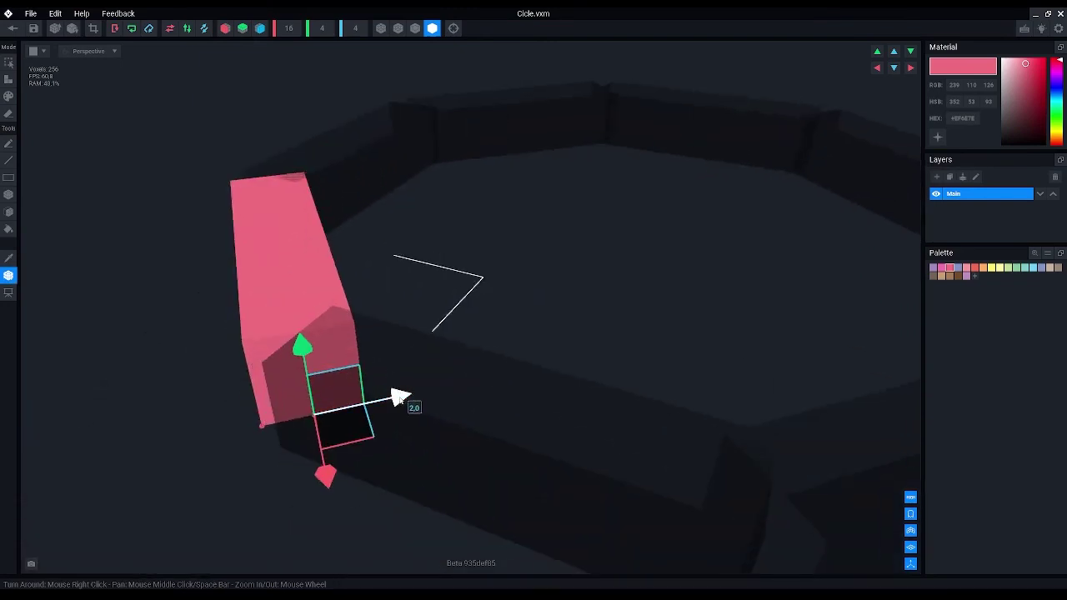
left_click_drag(400, 397, 445, 398)
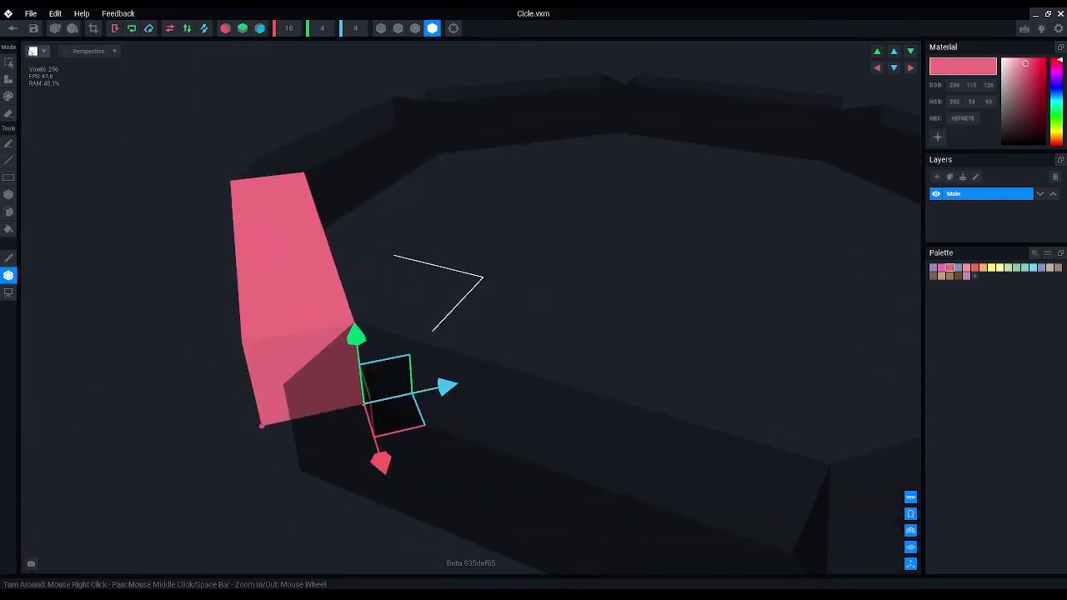
left_click(12, 27)
left_click(415, 203)
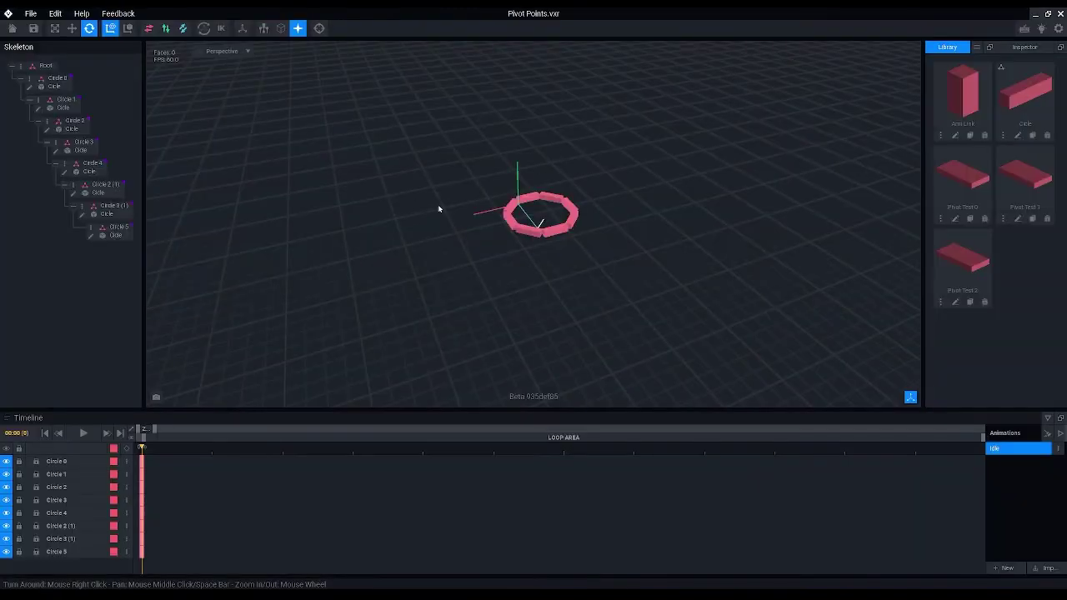
Select the Circle 5 segment with the Move tool and examine its pivot at the joint with the neighbouring segment
right_click_drag(521, 225, 543, 221)
scroll(543, 222, "up", 10)
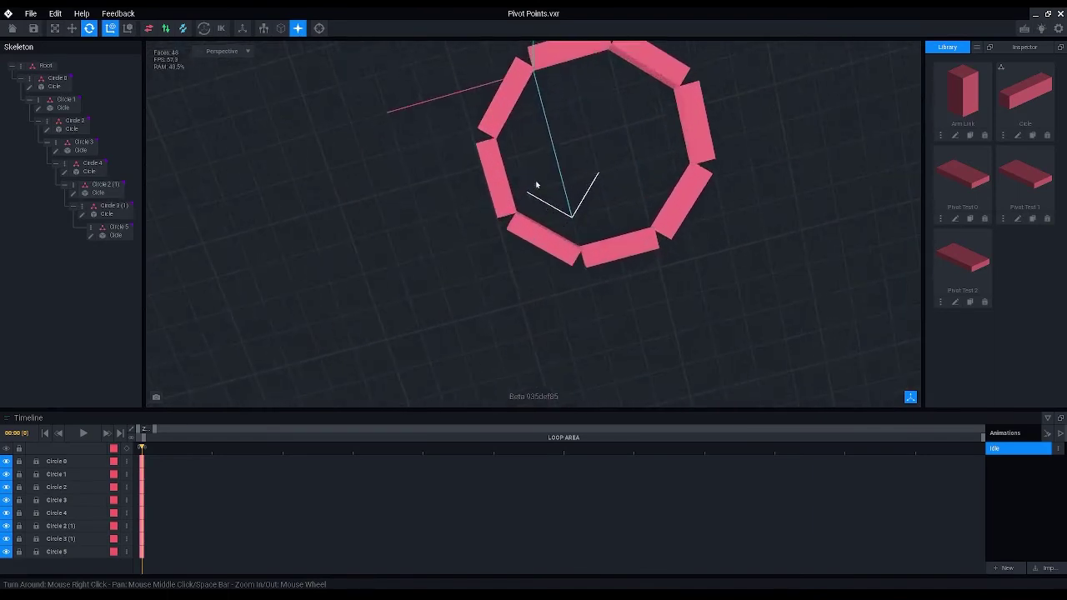
right_click_drag(493, 97, 505, 93)
left_click(504, 93)
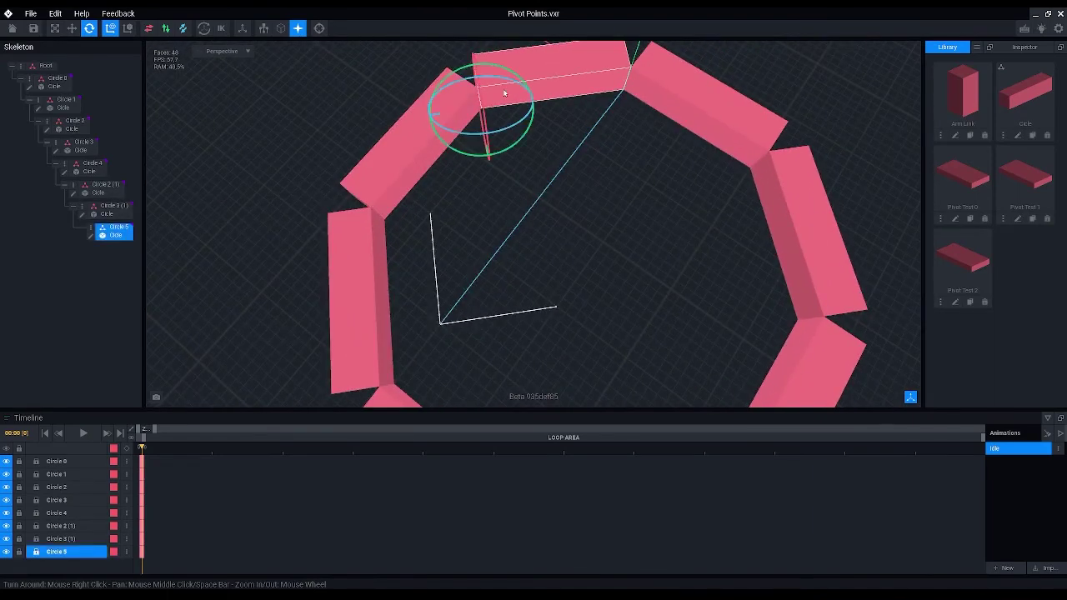
left_click(71, 28)
right_click_drag(457, 160, 474, 174)
middle_click_drag(474, 174, 477, 168)
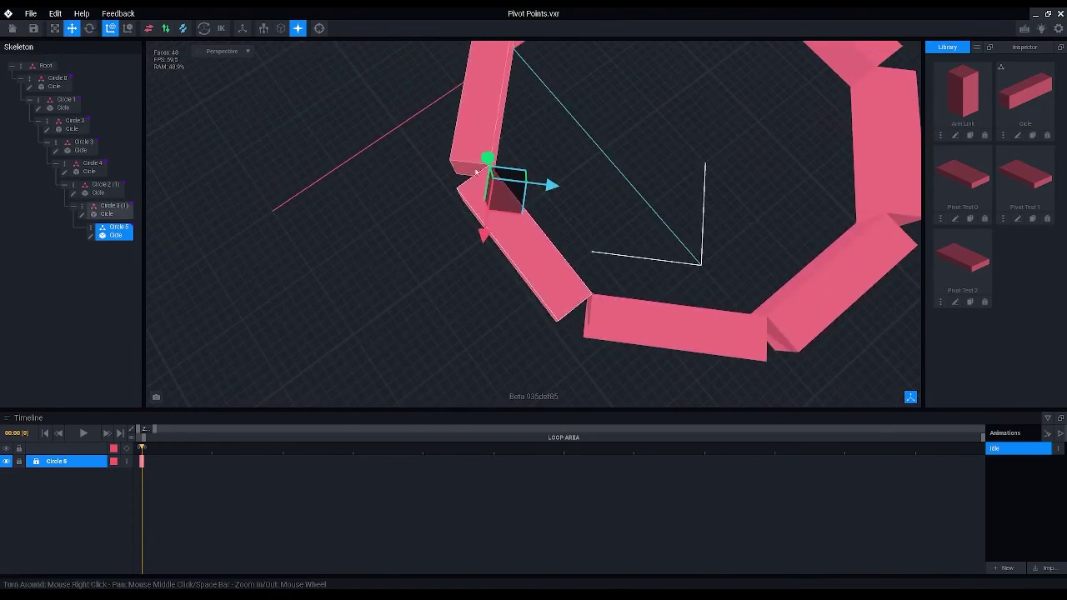
scroll(481, 157, "up", 3)
right_click_drag(481, 156, 469, 160)
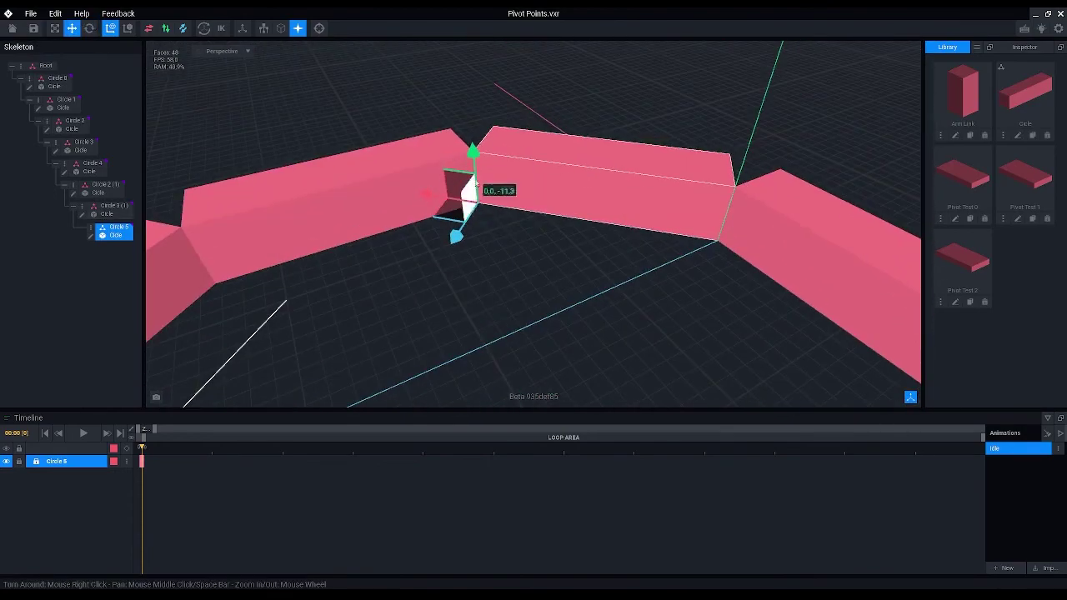
Select the preceding nested segments, including Circle 2 (1), to compare their pivots at the inner corners, and clear the selection
middle_click_drag(370, 229, 424, 205)
left_click(424, 206)
scroll(350, 265, "down", 3)
right_click_drag(387, 231, 431, 272)
left_click(432, 273)
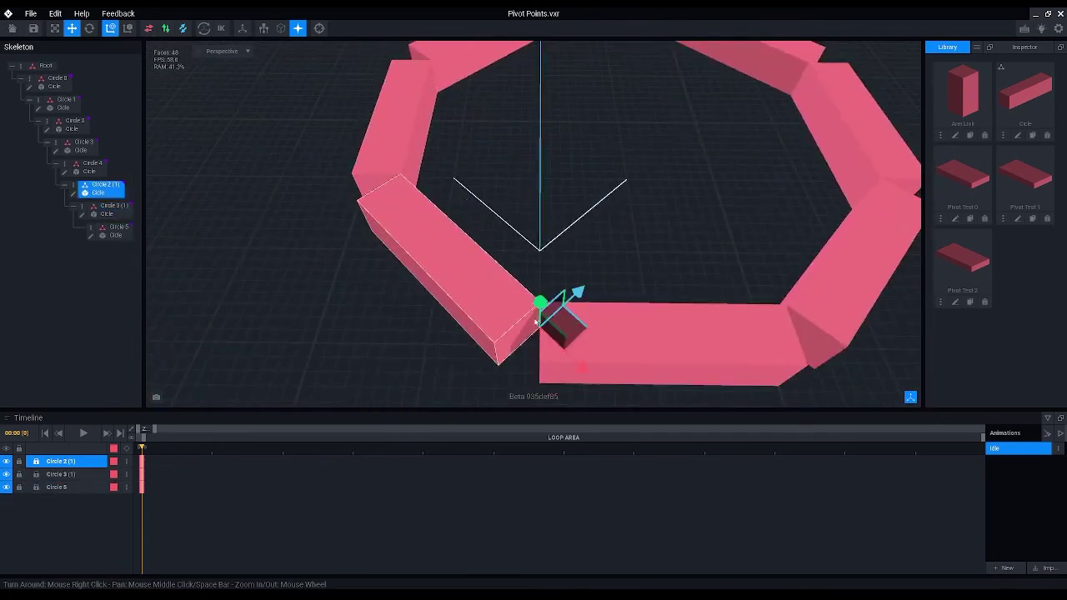
right_click_drag(536, 315, 445, 203)
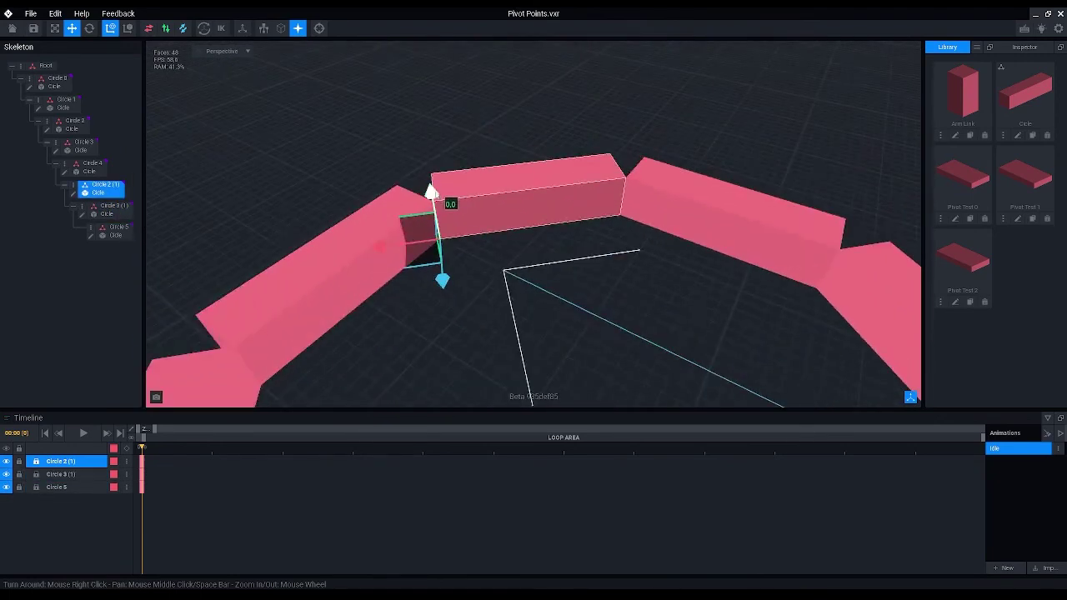
left_click(368, 247)
left_click(464, 205)
middle_click_drag(221, 299, 414, 242)
scroll(475, 263, "down", 3)
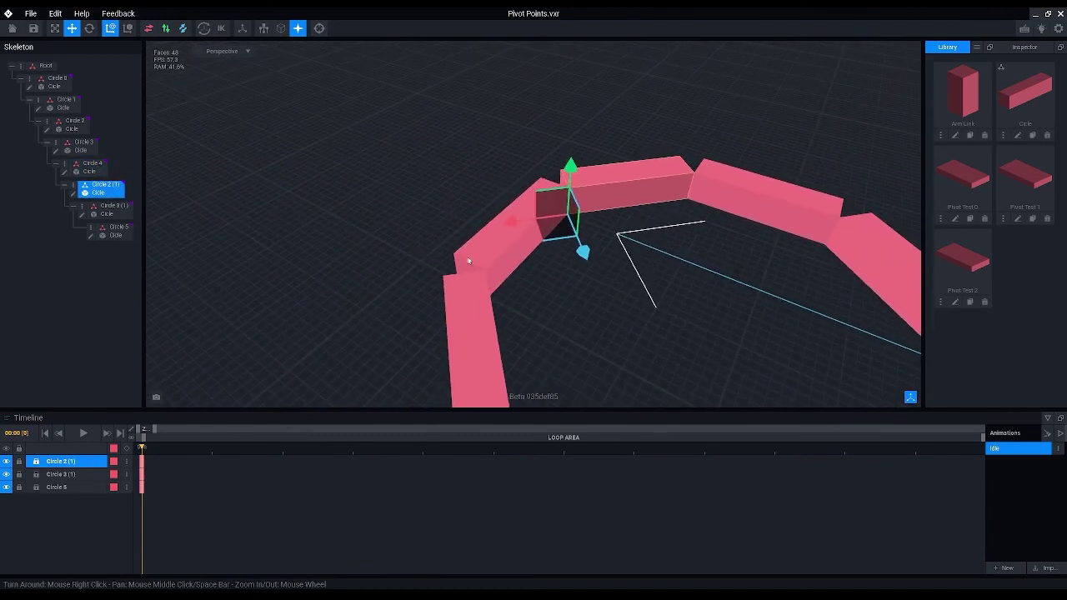
right_click_drag(475, 264, 508, 208)
scroll(508, 207, "down", 3)
left_click(508, 208)
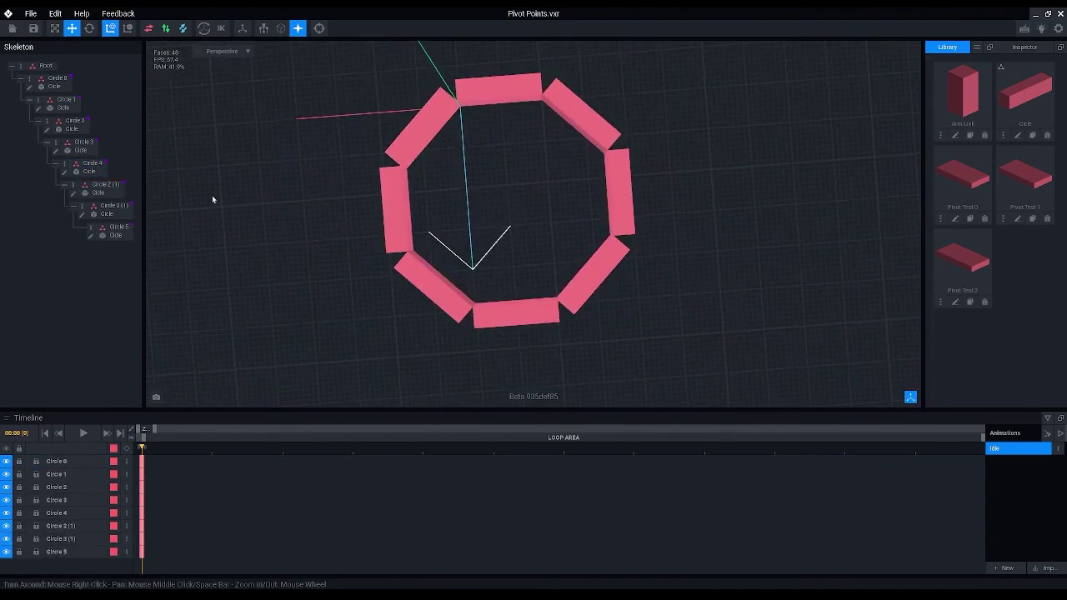
Move the Cicle model's pivot along the Z axis to beyond the segment's outer side, save, and return to the skeleton
left_click(90, 236)
left_click(8, 275)
right_click_drag(467, 350, 481, 312)
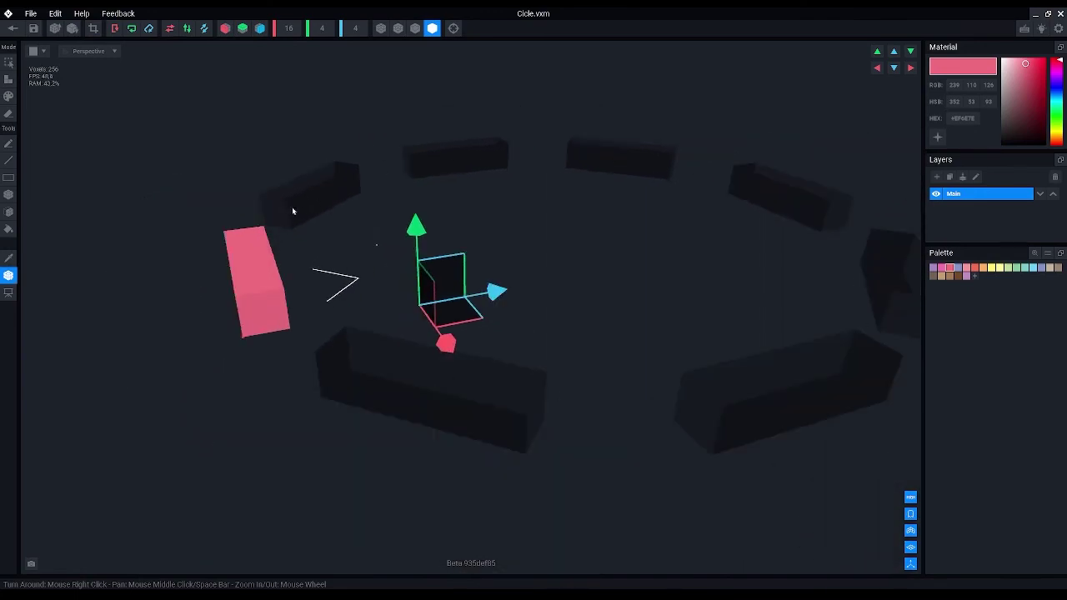
left_click_drag(496, 292, 289, 331)
right_click_drag(289, 332, 327, 117)
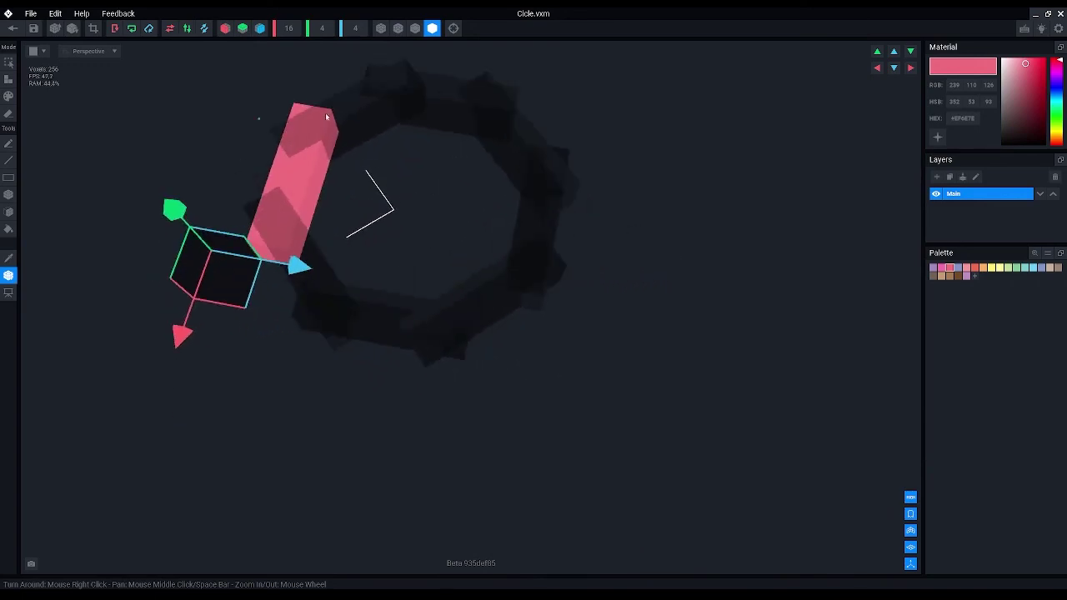
left_click(13, 28)
left_click(450, 204)
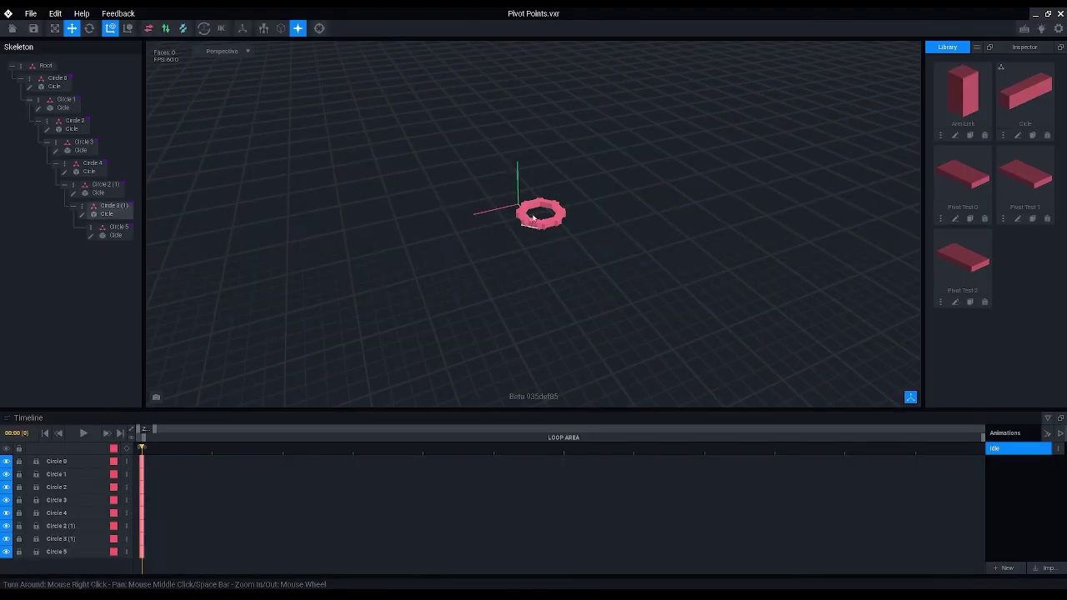
Examine the overlapping ring segments and the orange Circle 0 model from several angles
right_click_drag(534, 218, 545, 253)
scroll(538, 255, "up", 5)
middle_click_drag(545, 253, 514, 221)
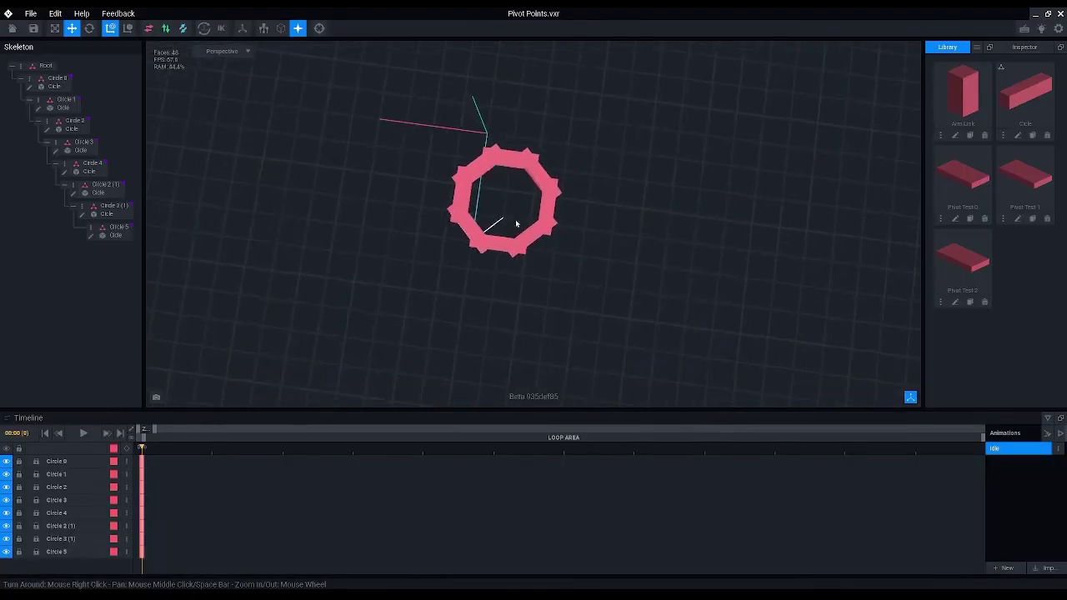
right_click_drag(515, 221, 517, 266)
scroll(500, 191, "up", 3)
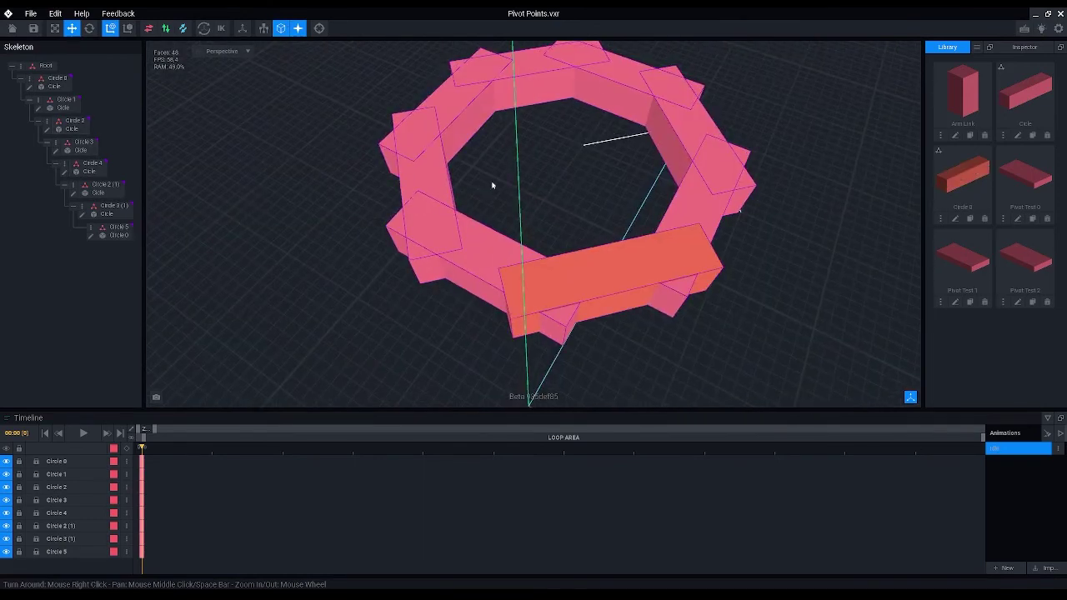
right_click_drag(492, 185, 542, 210)
scroll(543, 193, "down", 3)
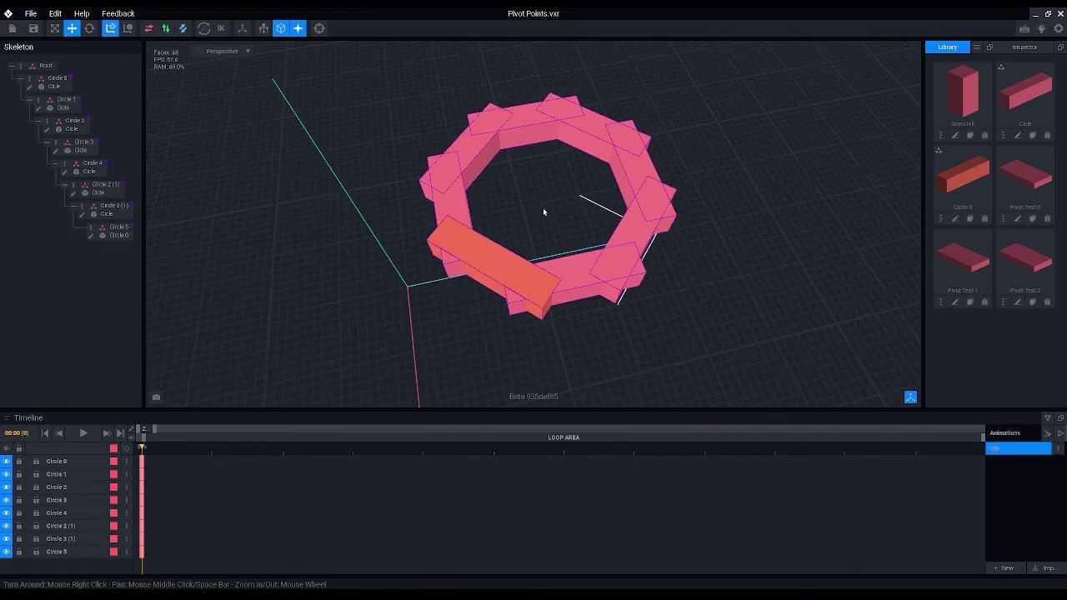